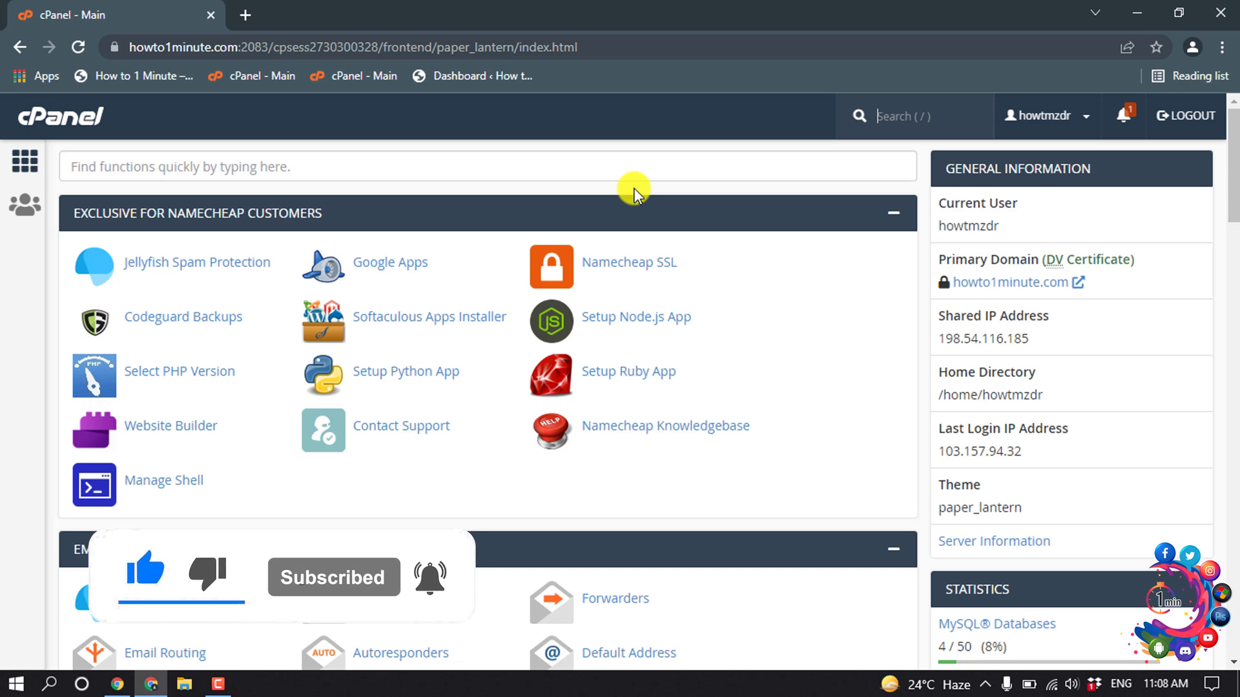
scroll(630, 195, "down", 4)
scroll(630, 195, "down", 1)
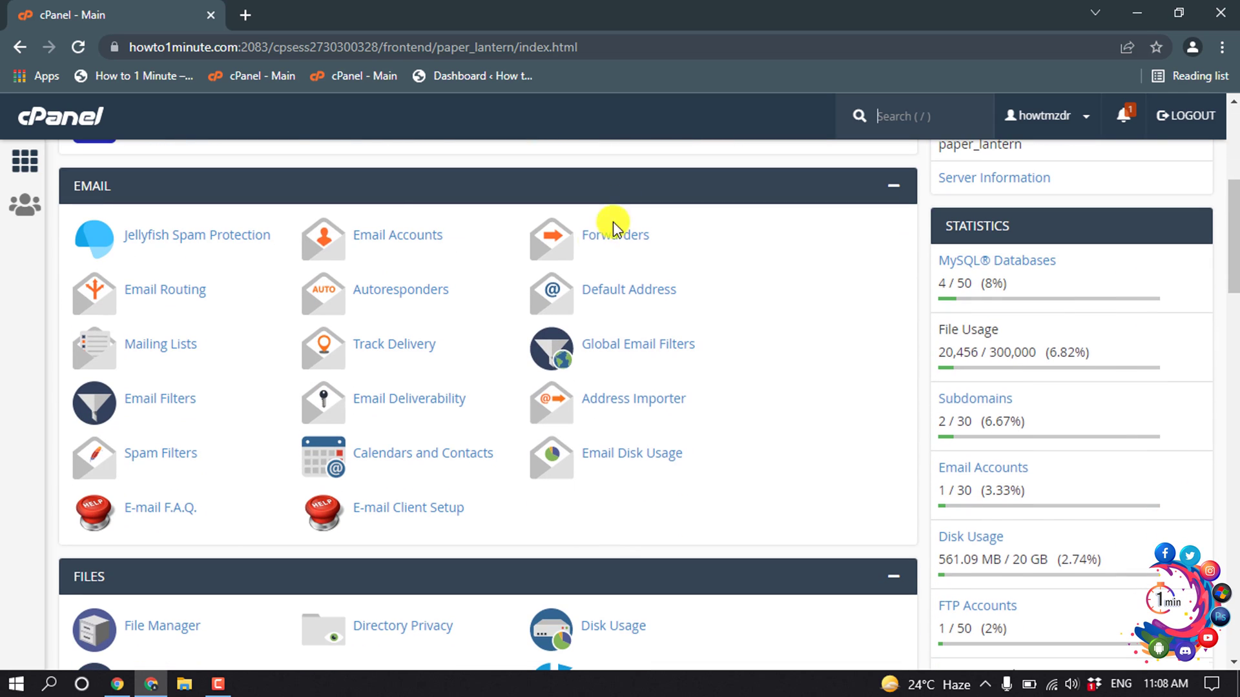
left_click(385, 244)
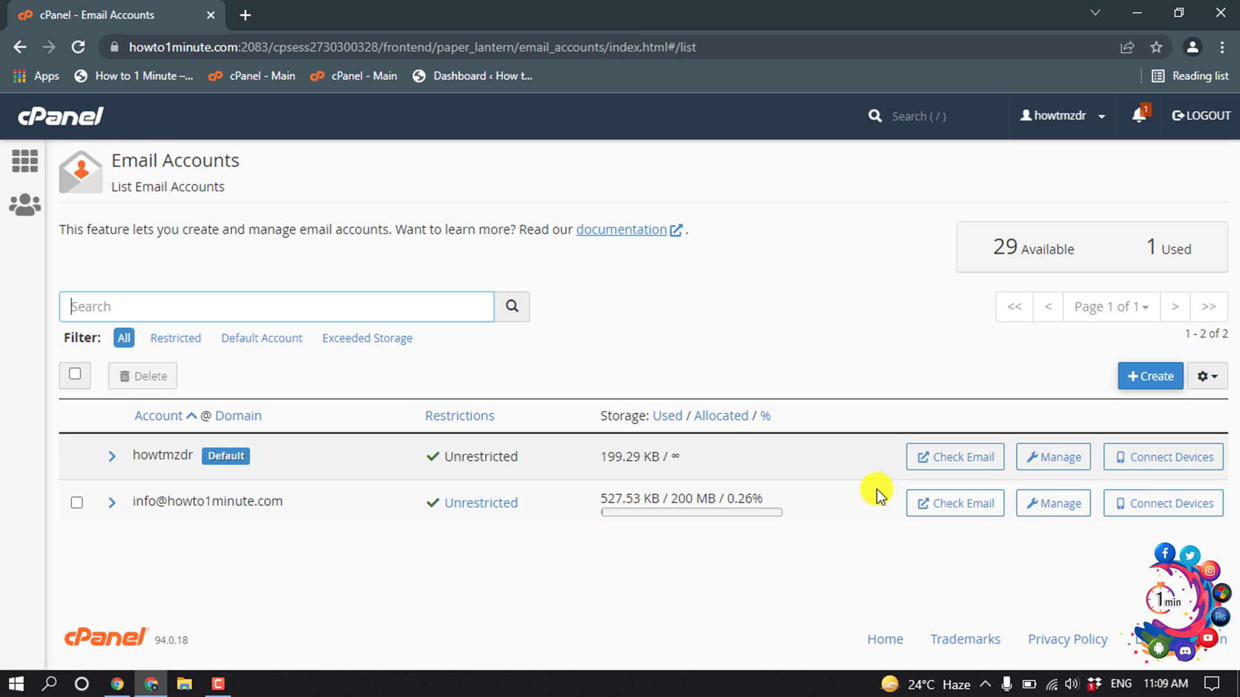
left_click(1149, 509)
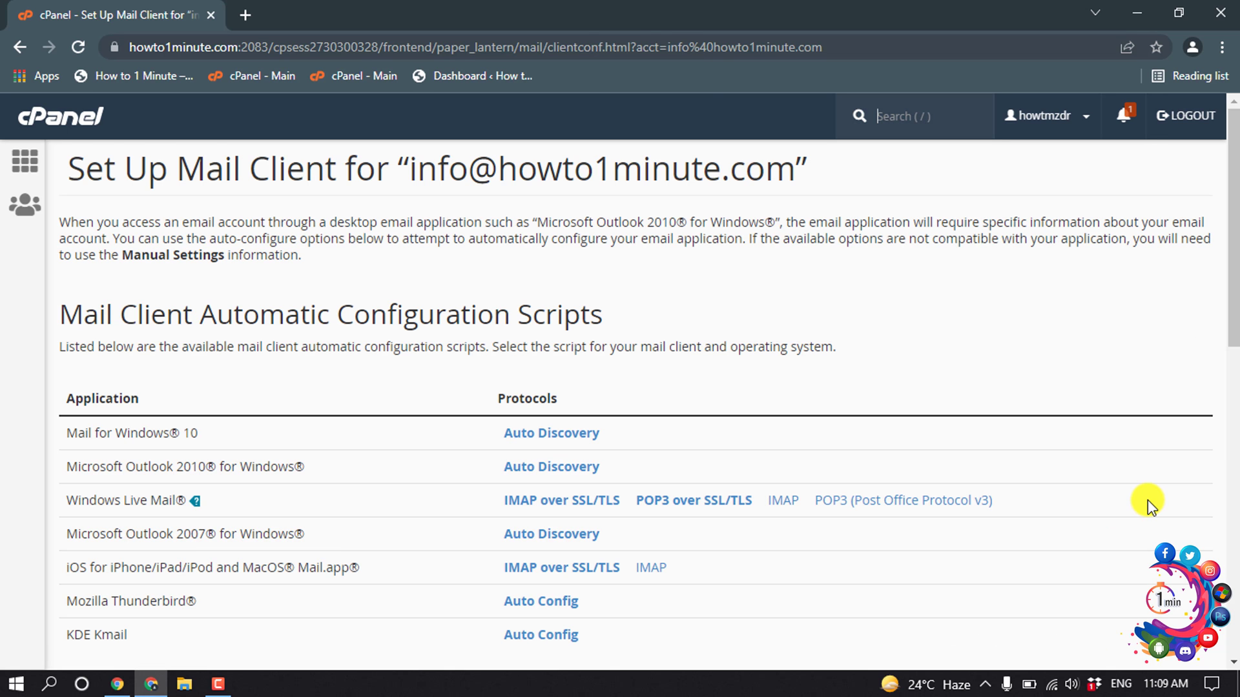
Step: Copy the Secure SSL/TLS manual mail settings, including SMTP port 465
scroll(756, 434, "down", 8)
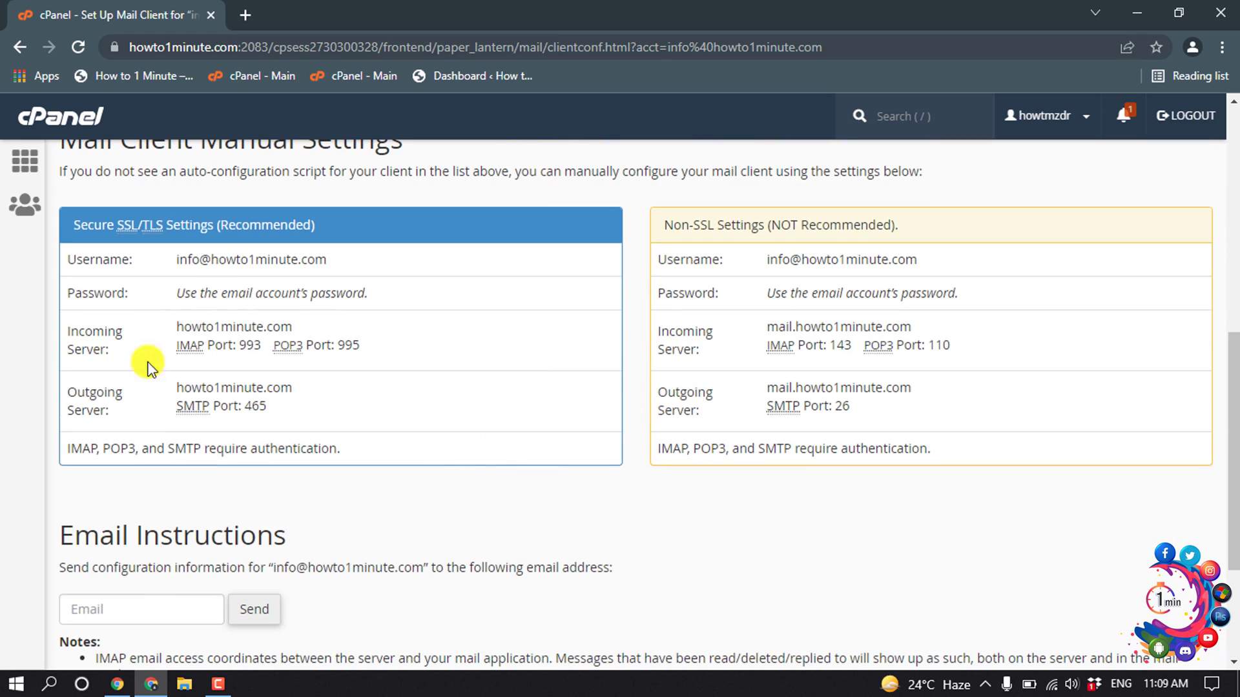
left_click_drag(69, 265, 271, 407)
right_click(256, 394)
left_click(282, 404)
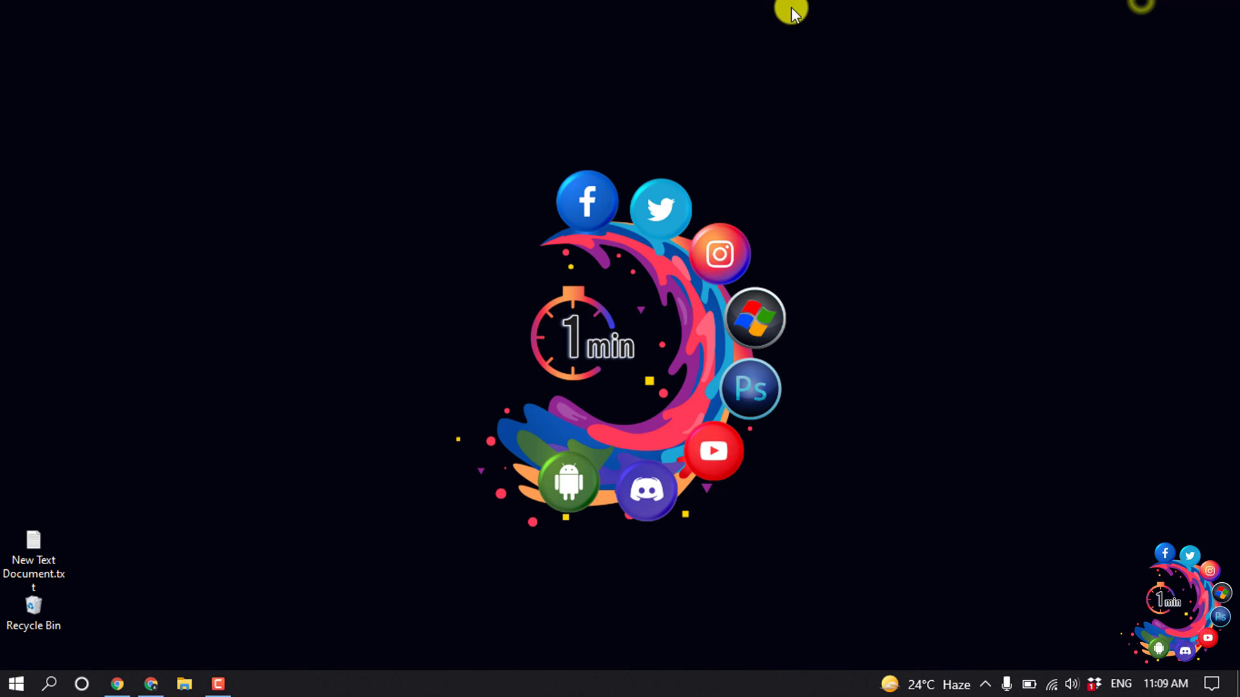
Step: Create a new text document on the desktop with its default name
right_click(783, 9)
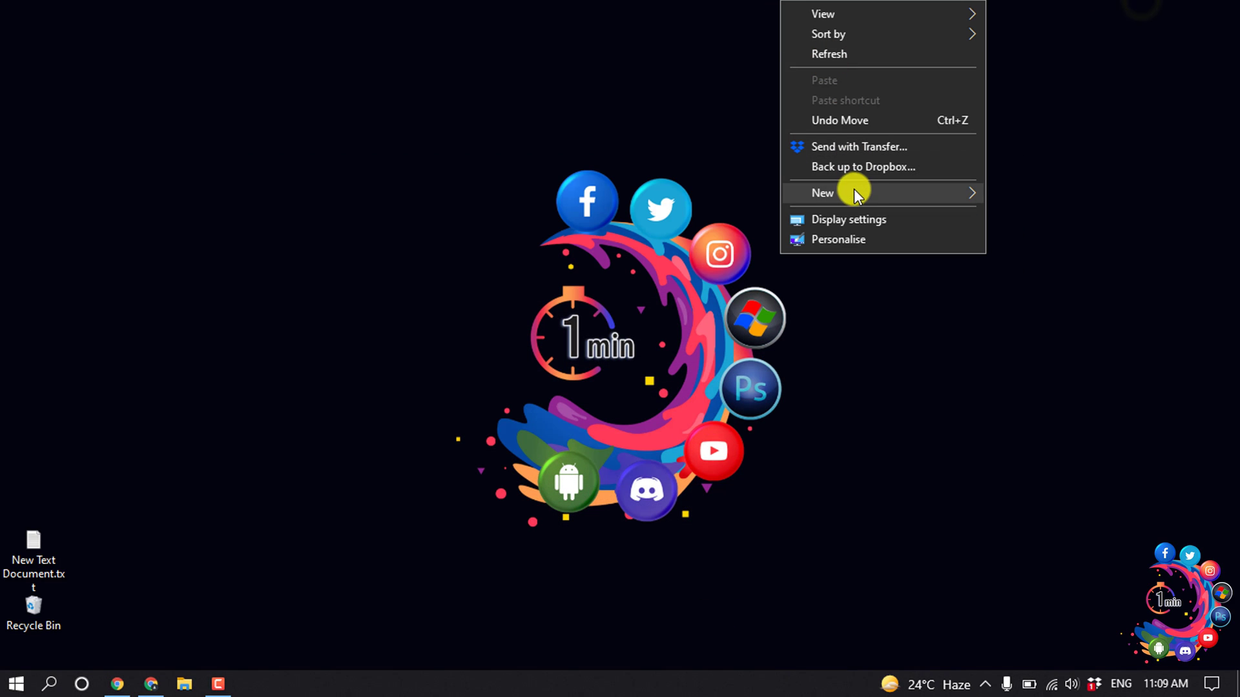
left_click(854, 191)
left_click(1025, 300)
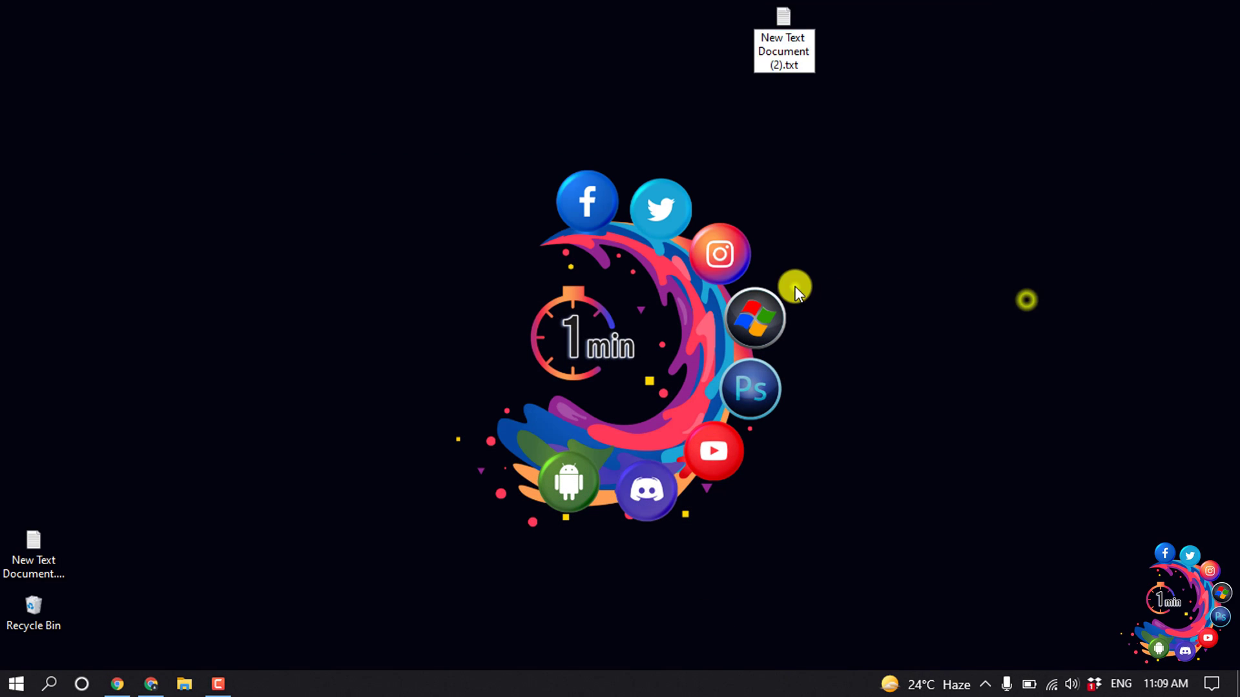
left_click(795, 286)
Step: Paste the copied SSL/TLS settings into the document, then return to Chrome
double_click(762, 43)
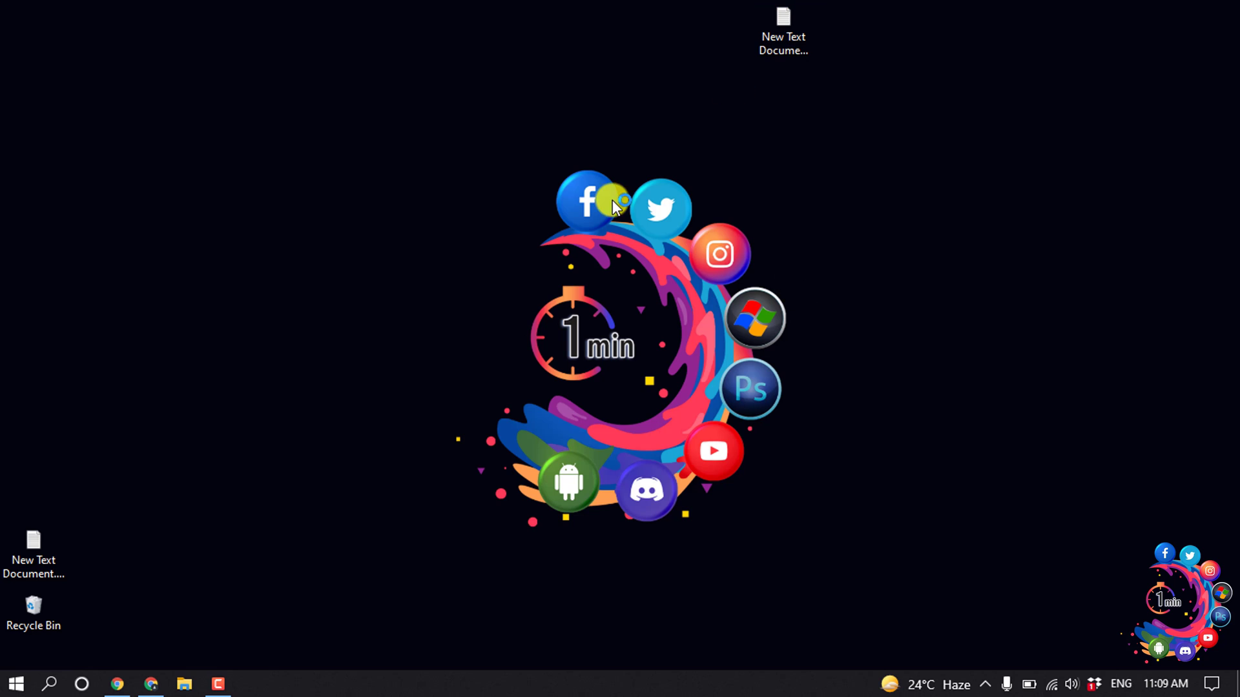
right_click(420, 183)
left_click(477, 262)
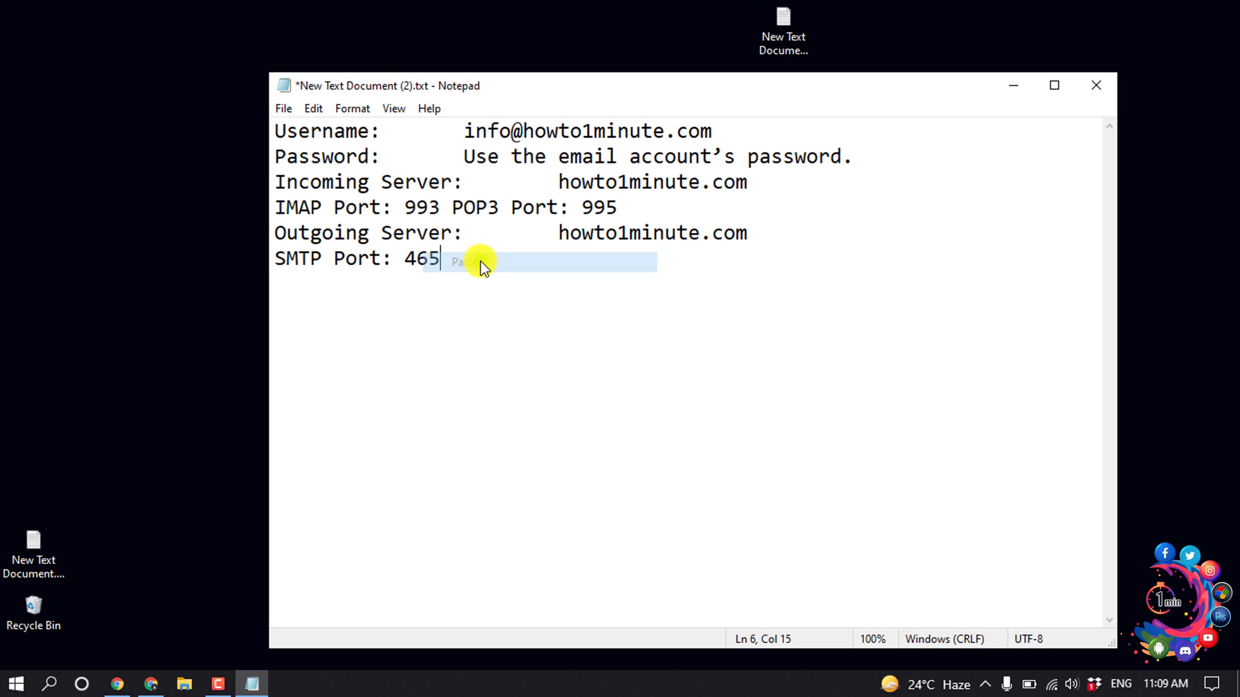
left_click(1006, 96)
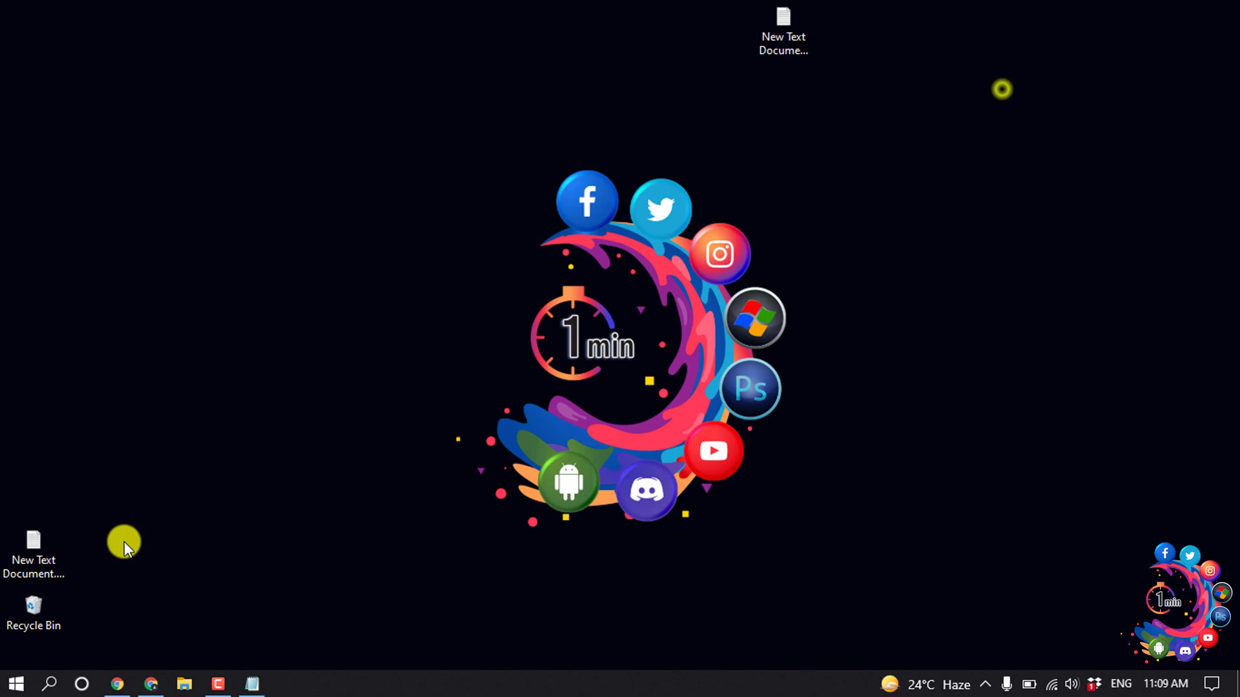
left_click(151, 684)
Step: Go from cPanel home to Forwarders and start a new forwarder
left_click(22, 169)
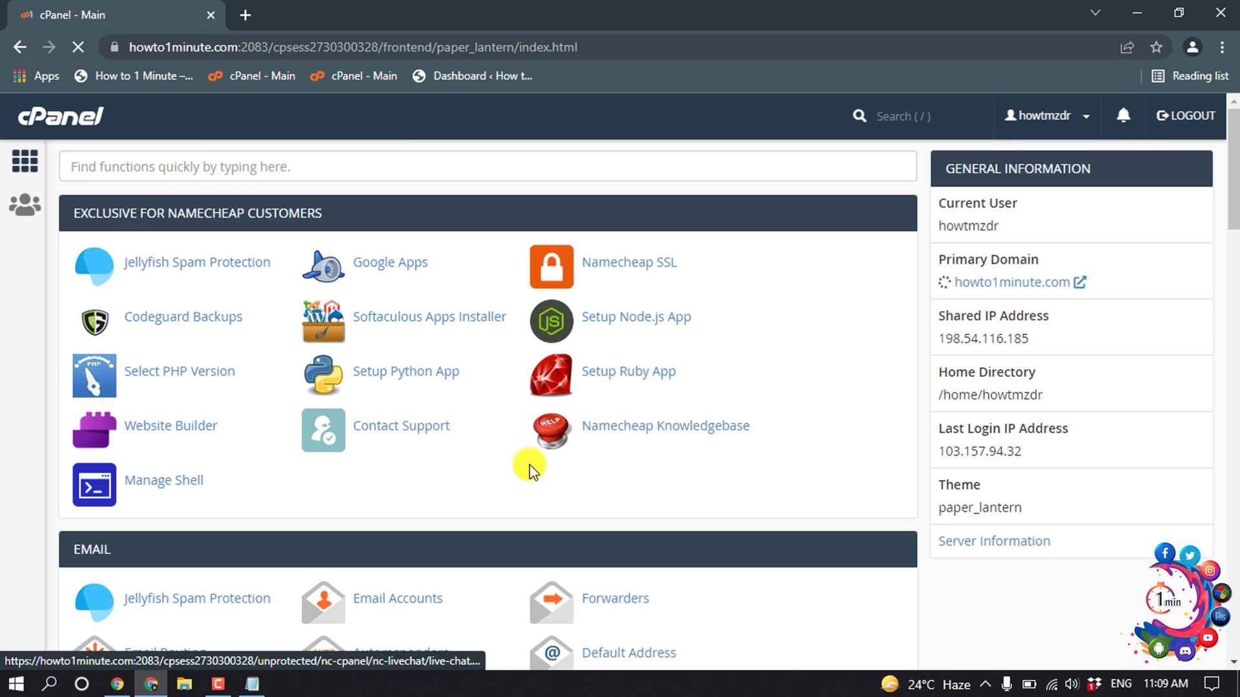
scroll(590, 413, "down", 3)
left_click(600, 425)
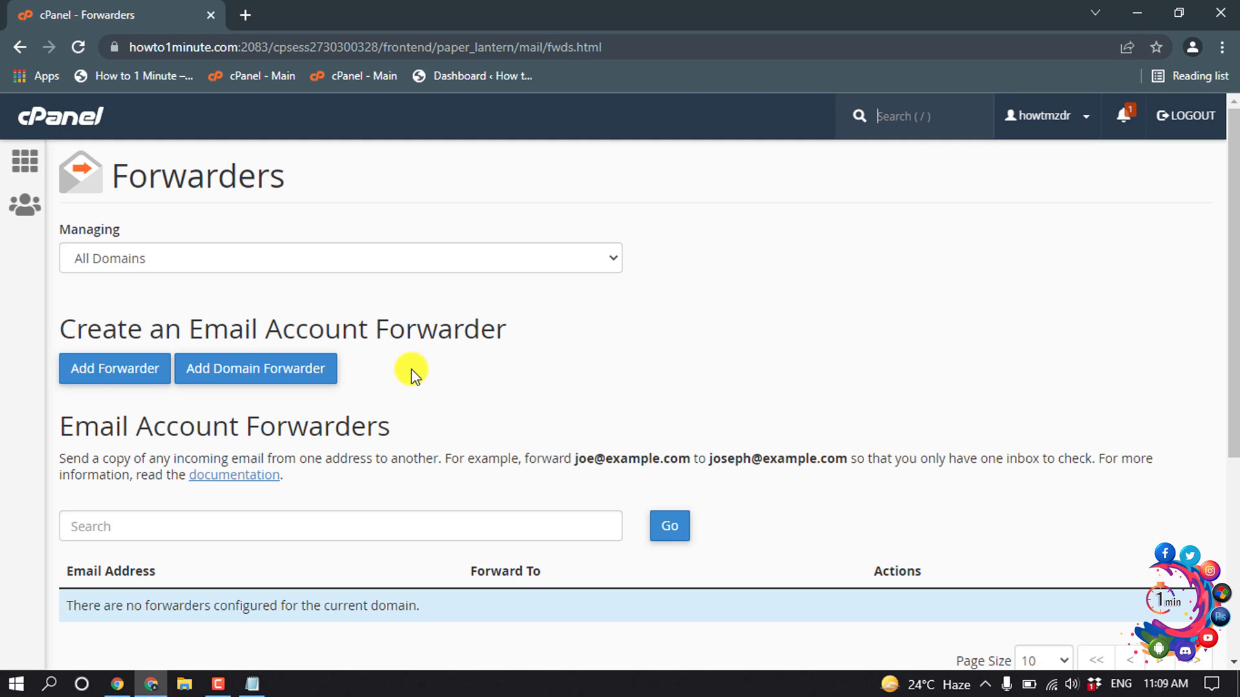
left_click(116, 363)
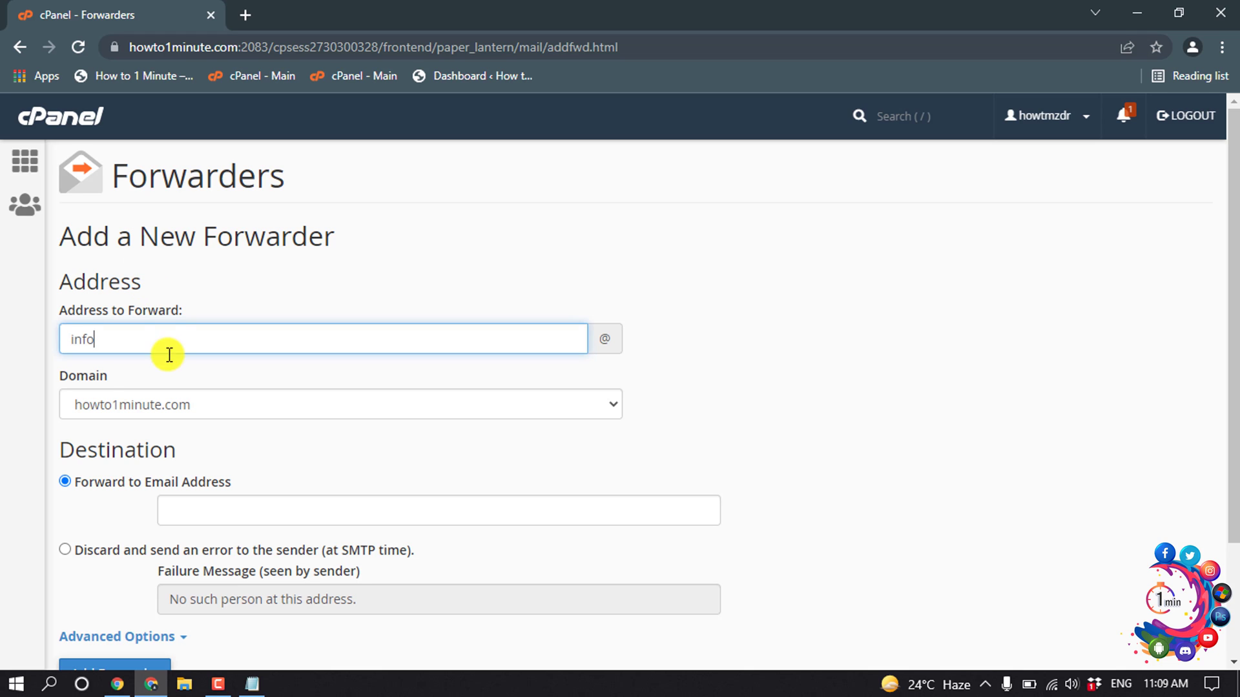
left_click(99, 405)
left_click(129, 432)
scroll(129, 431, "down", 1)
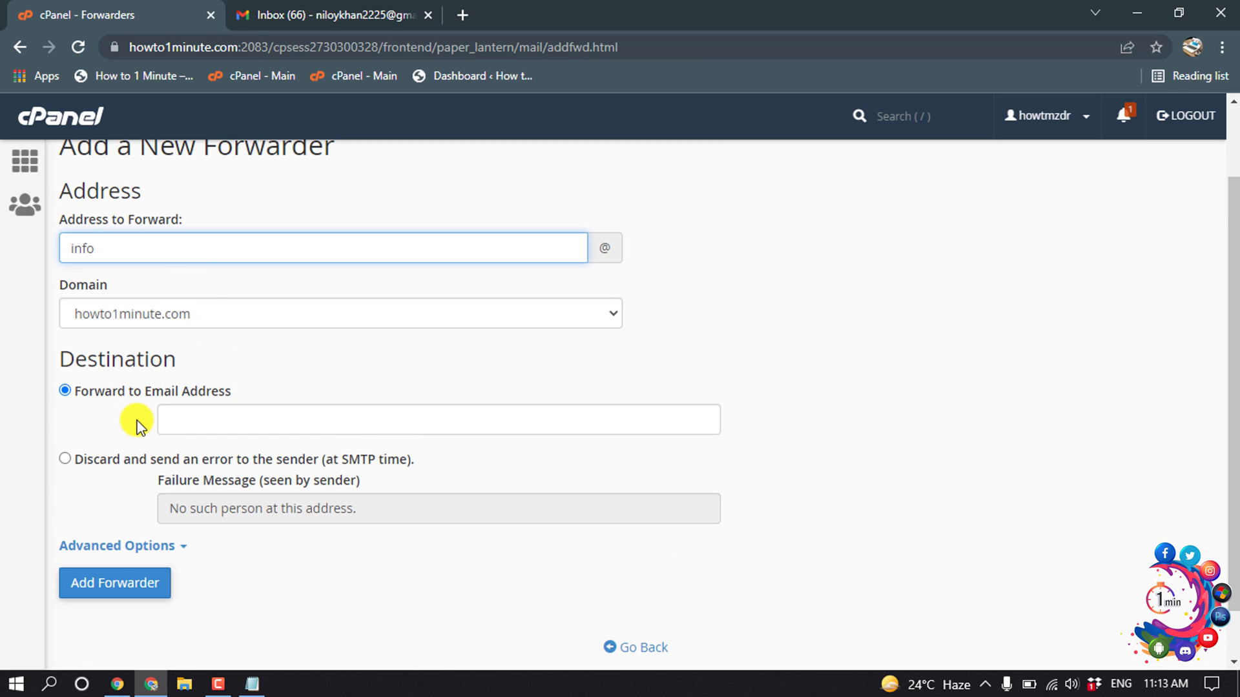
left_click(225, 420)
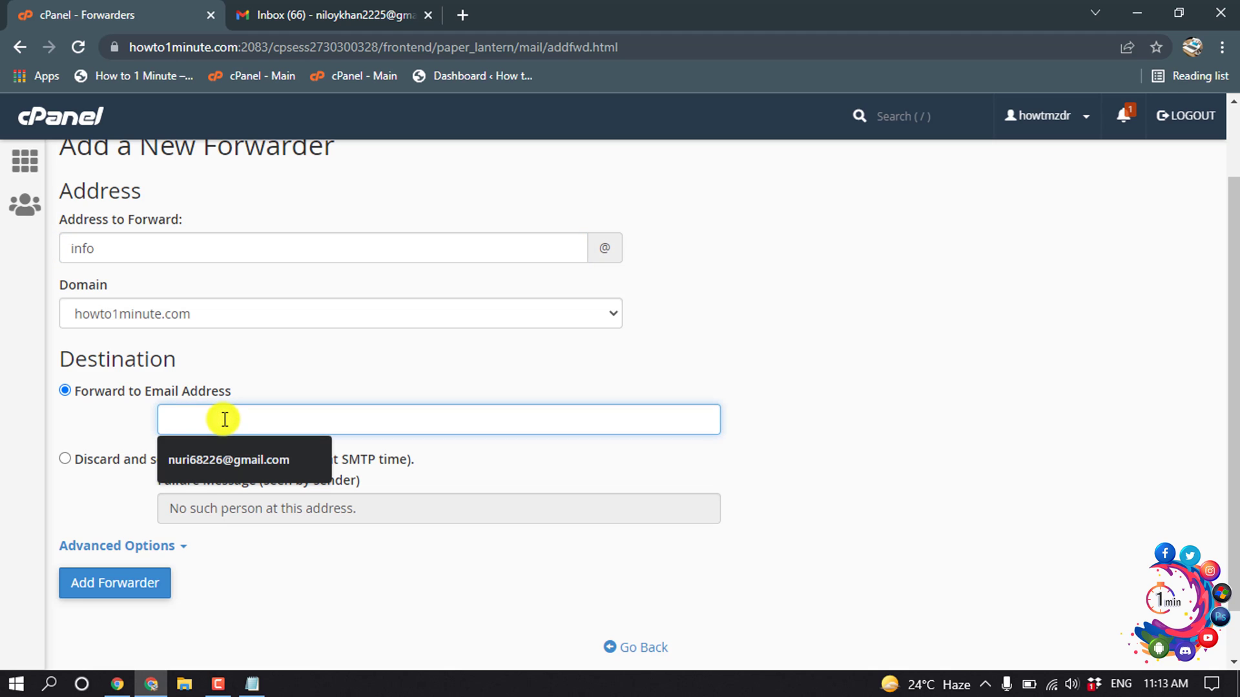
key("ctrl+v")
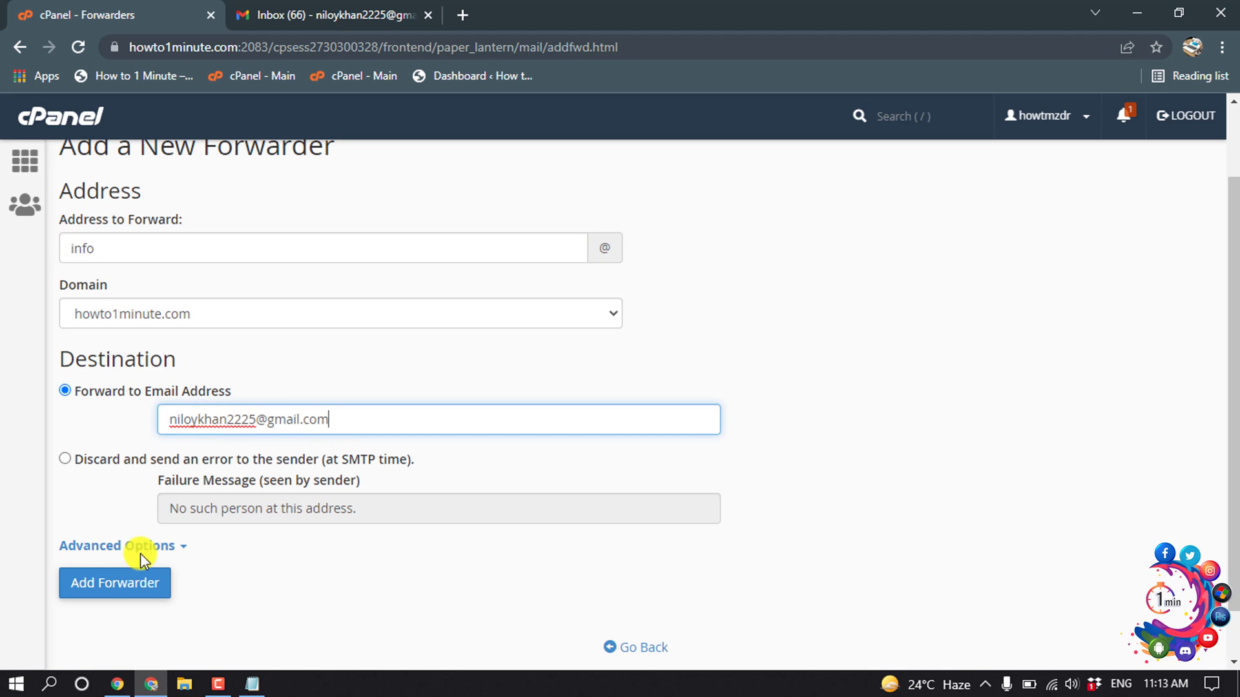
left_click(106, 584)
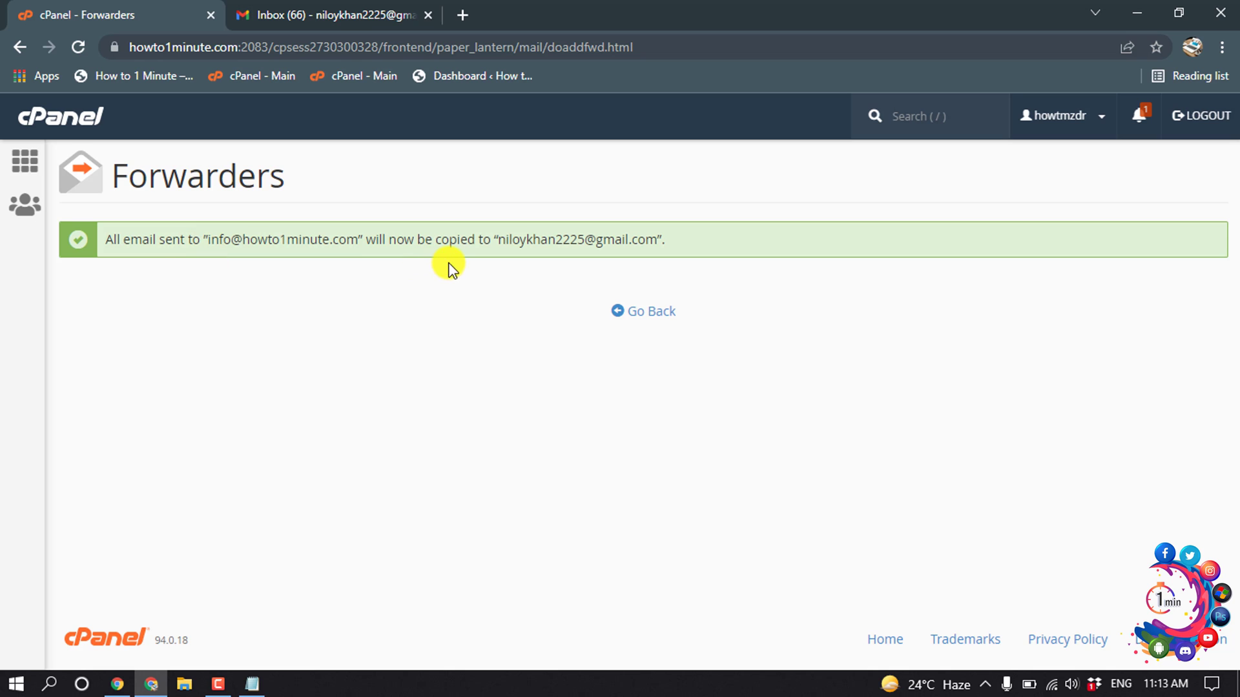
Step: Open Gmail's full settings on the Accounts and Import tab
left_click(331, 15)
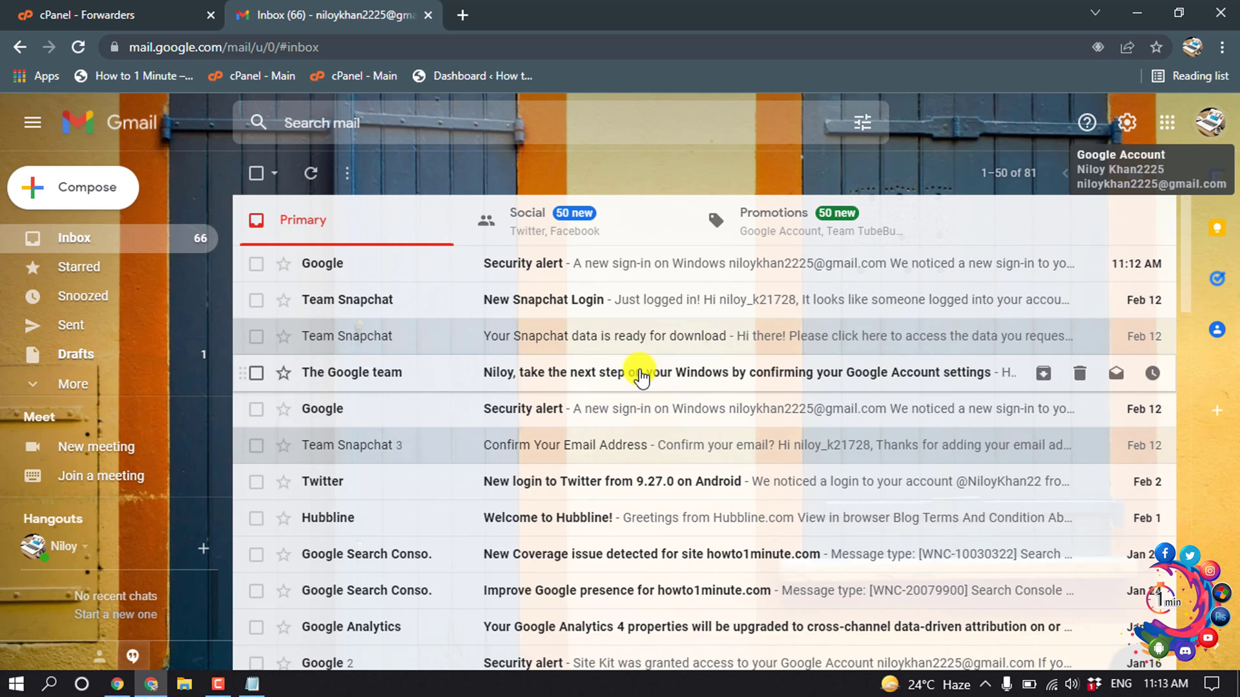
left_click(1124, 124)
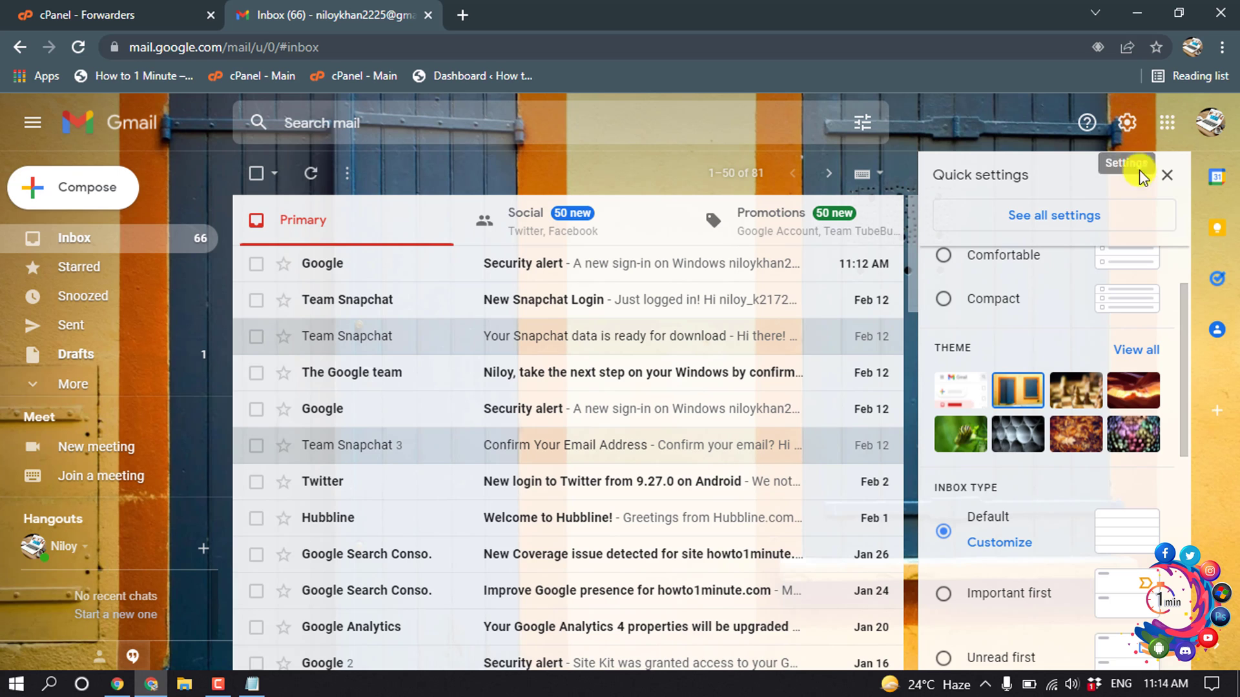
left_click(1073, 220)
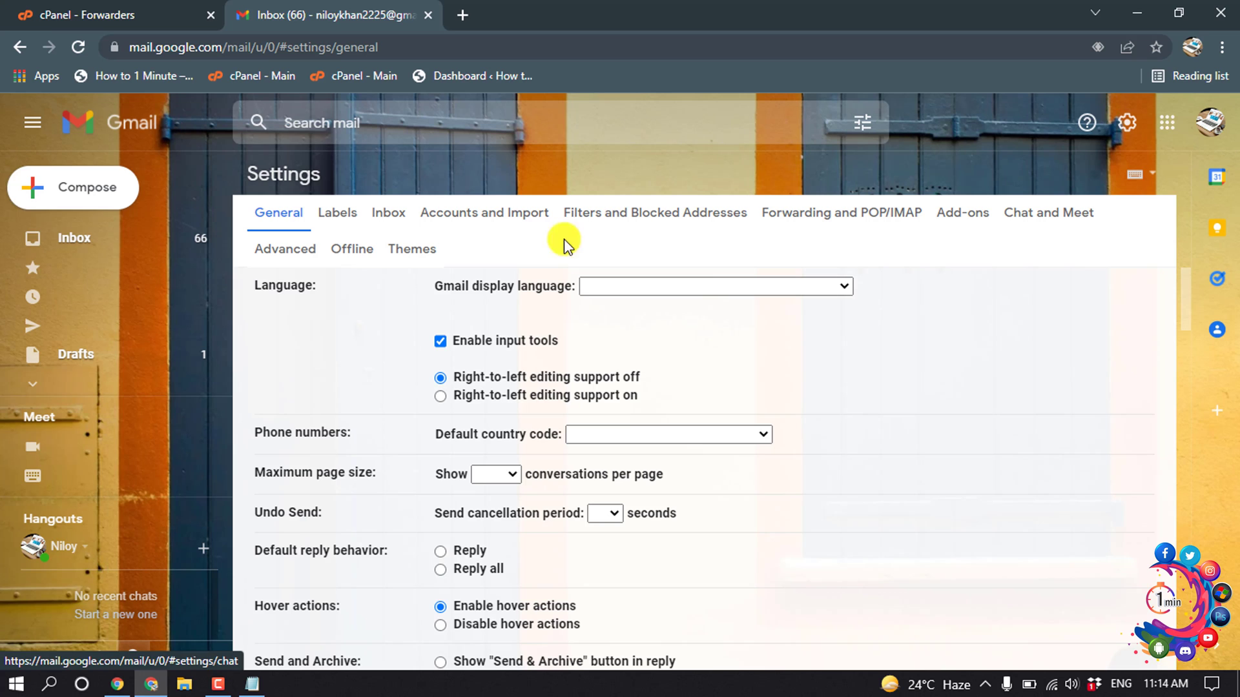
left_click(486, 216)
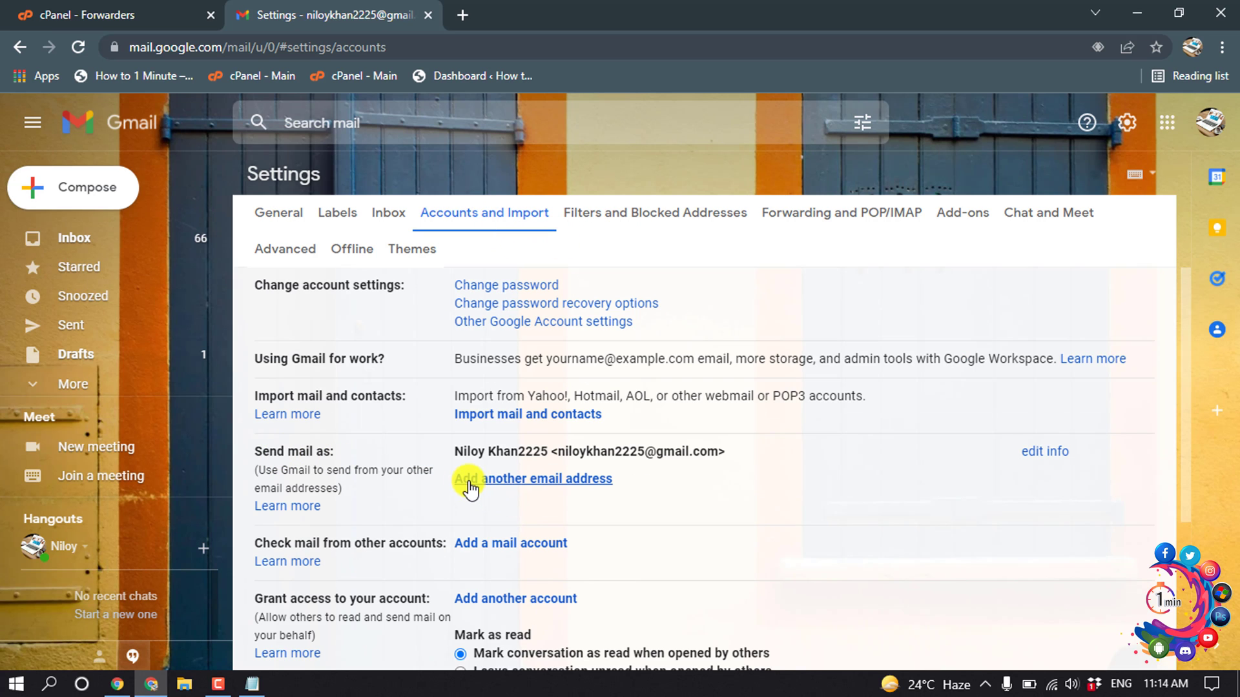
left_click(532, 484)
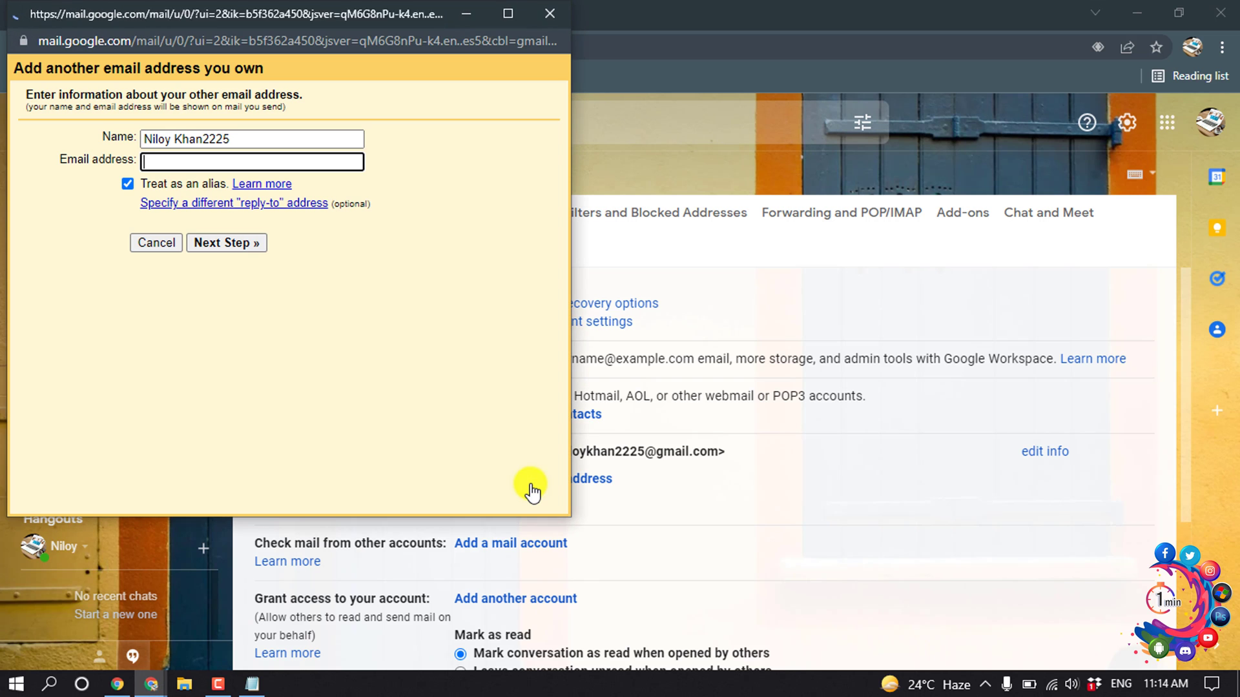
left_click_drag(279, 13, 477, 76)
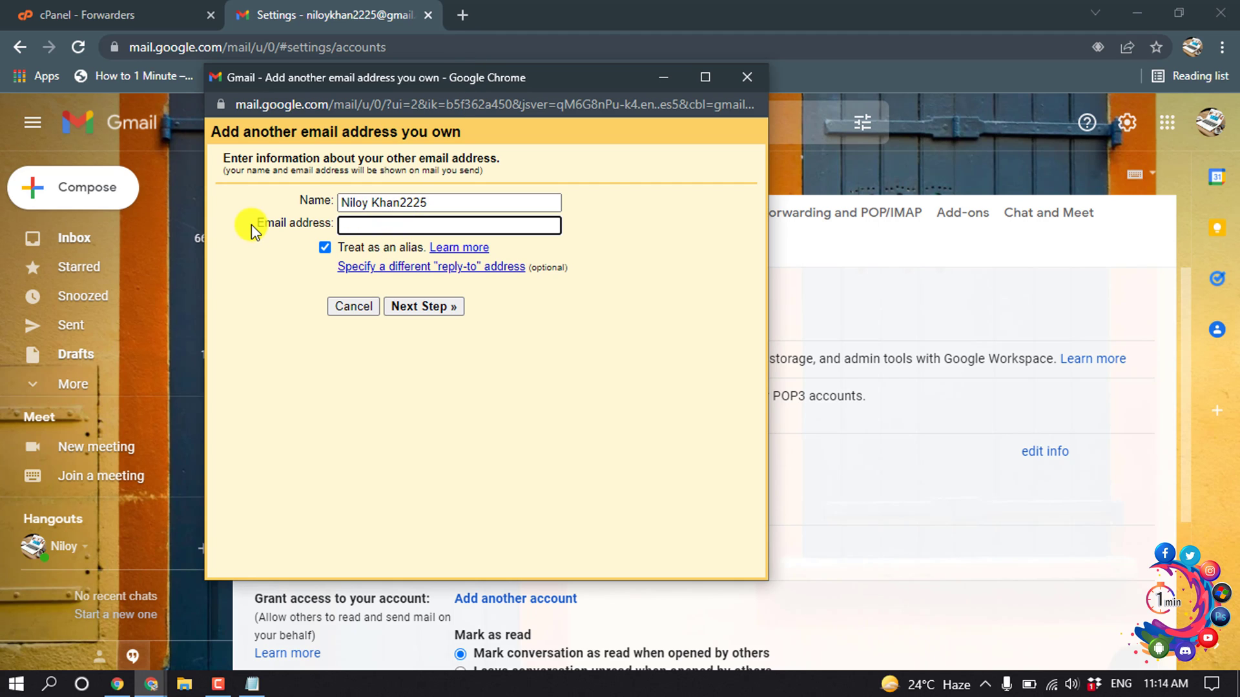
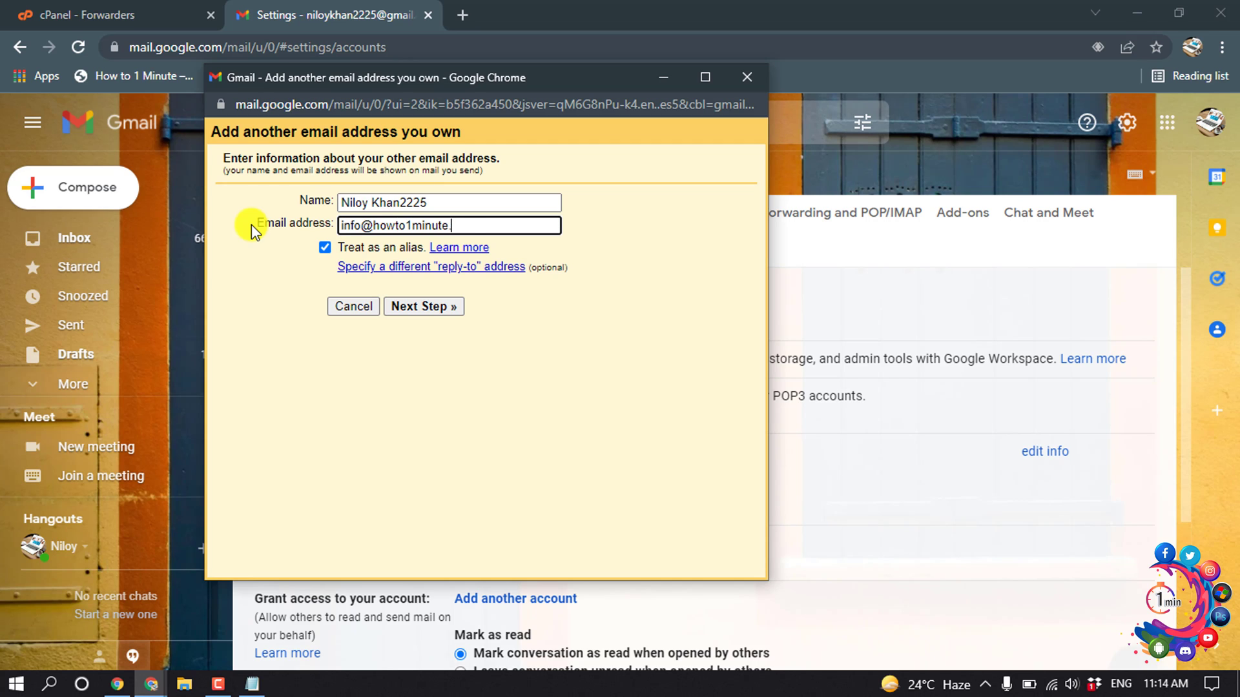
left_click(438, 312)
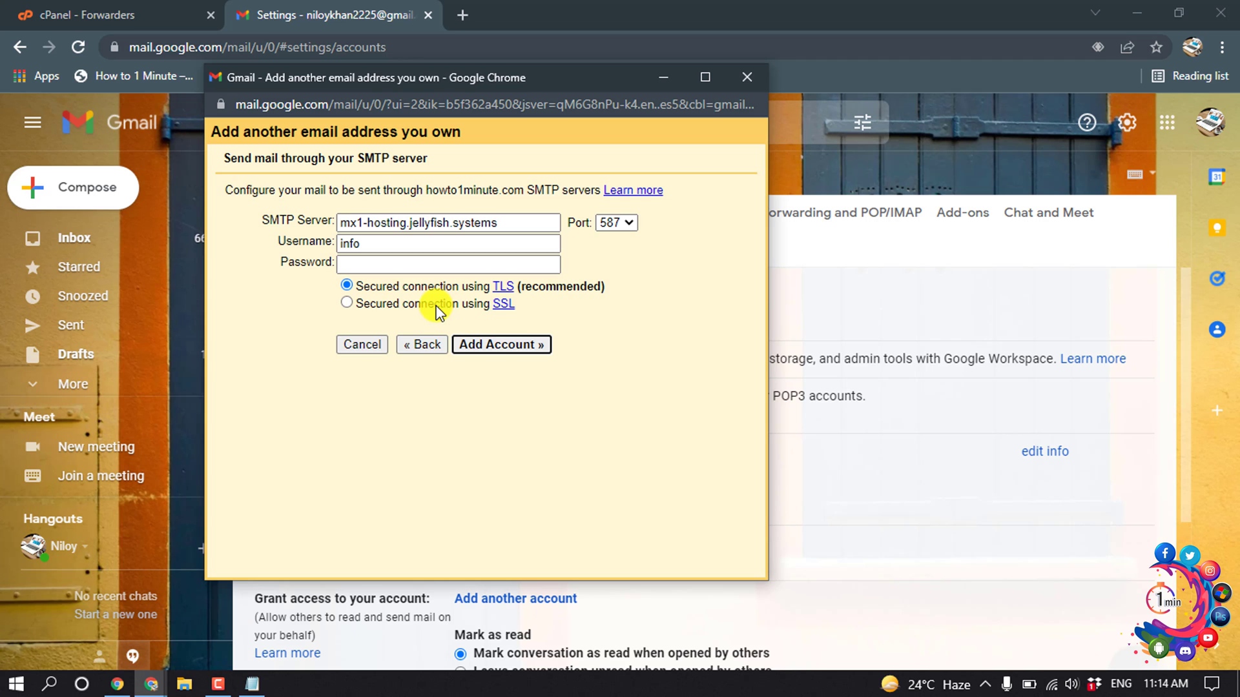
Step: Replace the SMTP server with howto1minute.com, copied from the Notepad notes
left_click(366, 271)
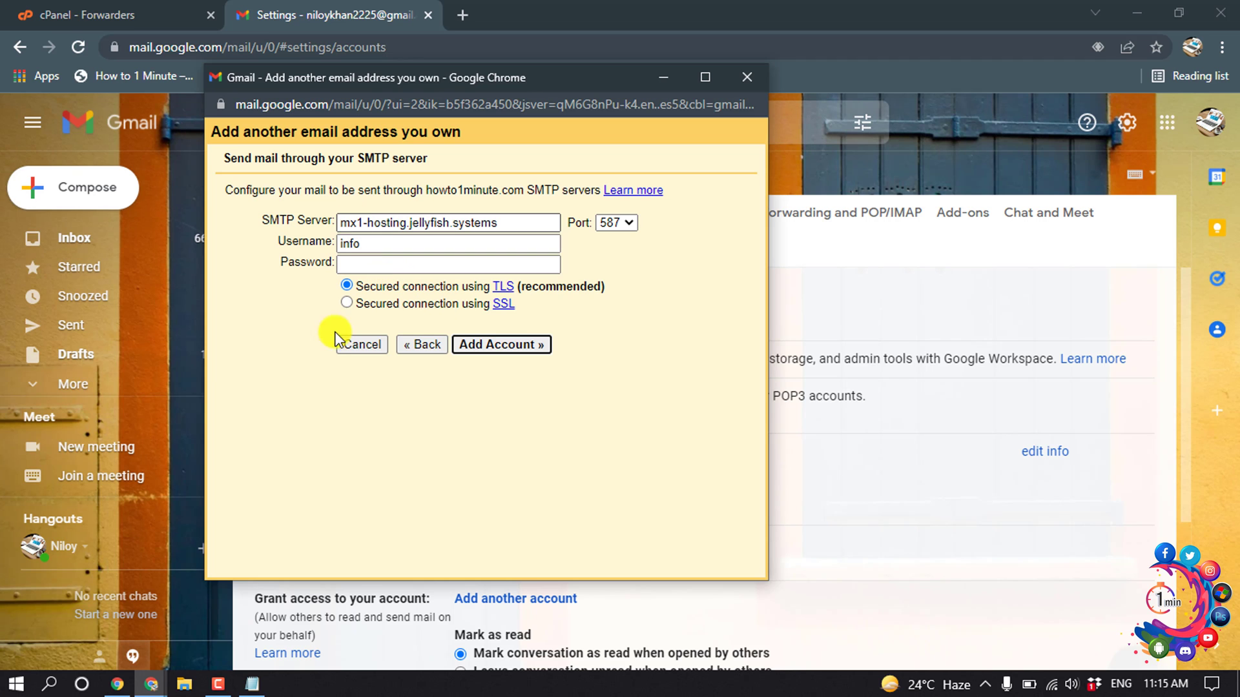
left_click(252, 684)
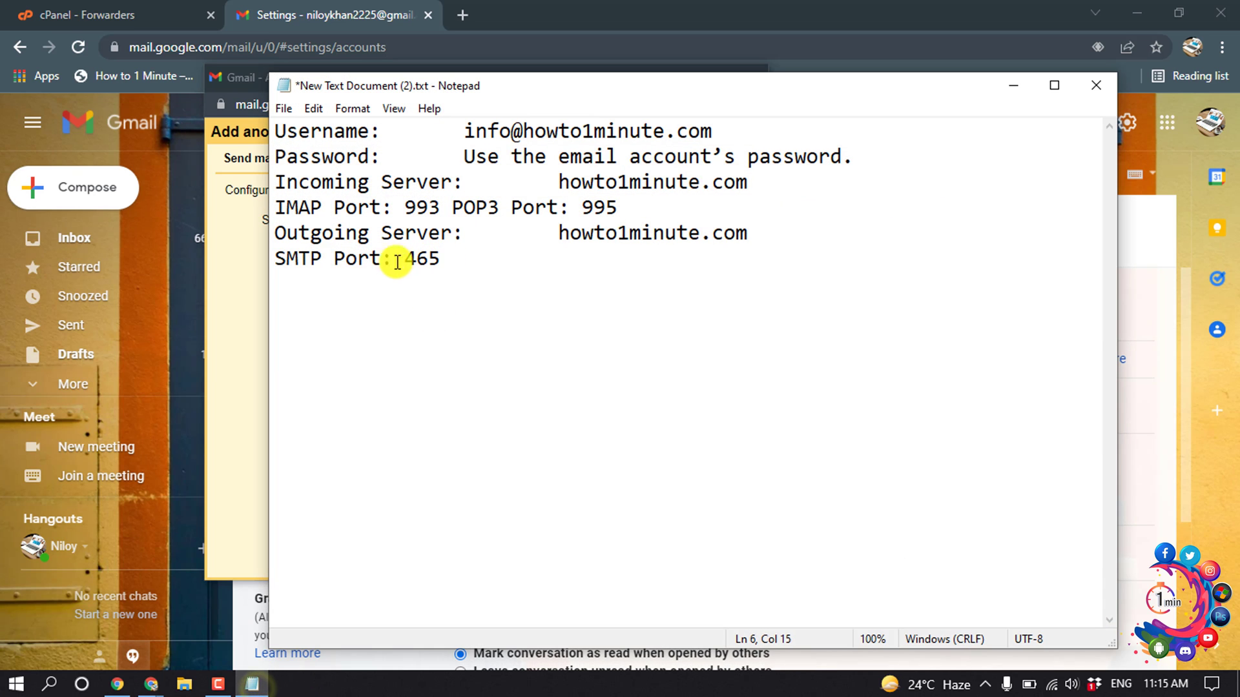
left_click_drag(751, 233, 560, 233)
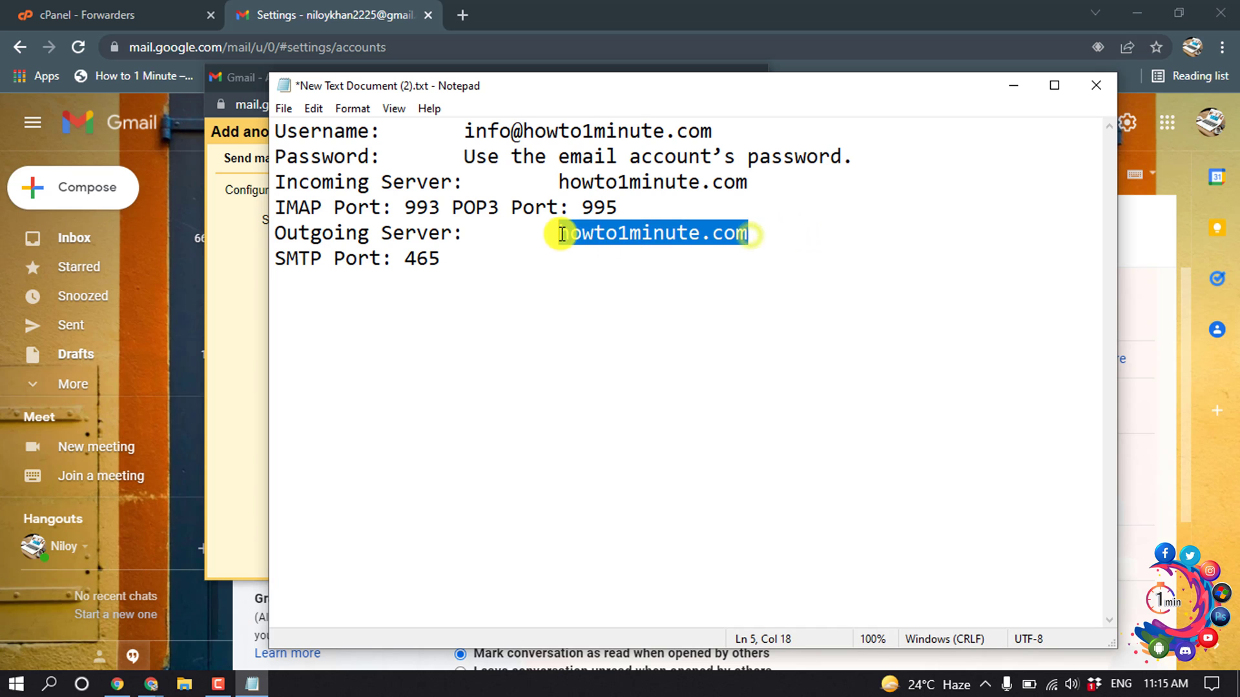
right_click(568, 233)
left_click(614, 293)
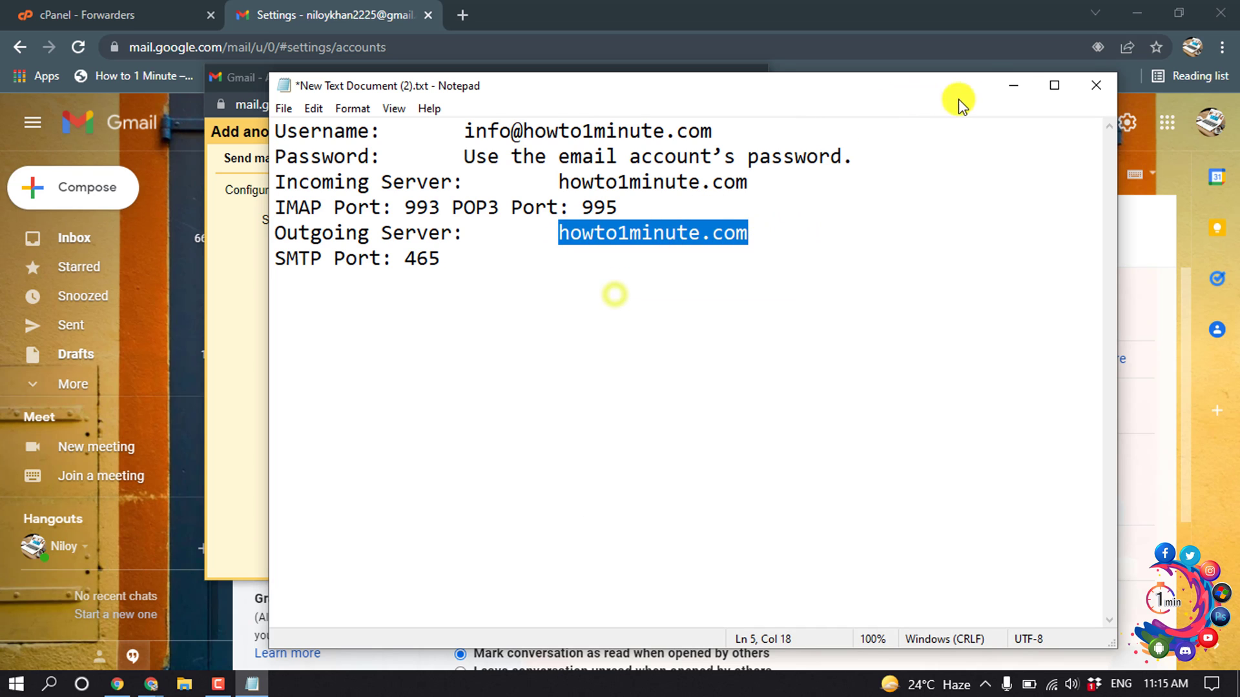
left_click(1012, 86)
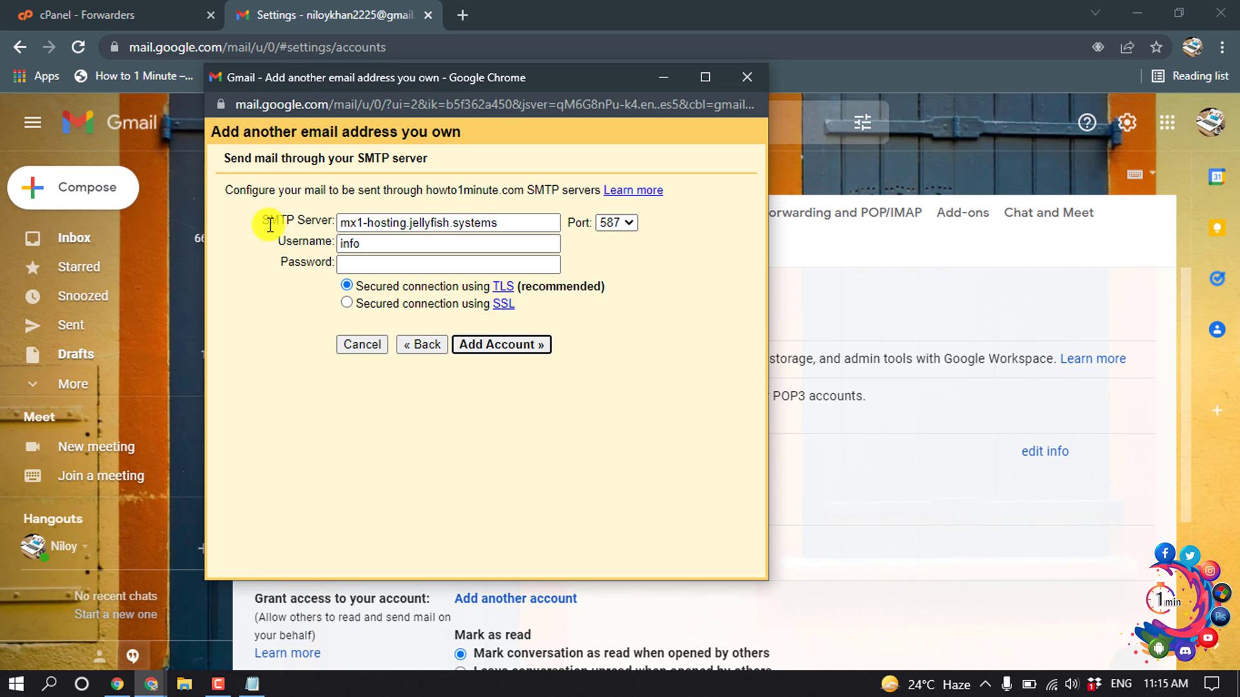
left_click_drag(526, 223, 300, 215)
key("BackSpace")
right_click(363, 220)
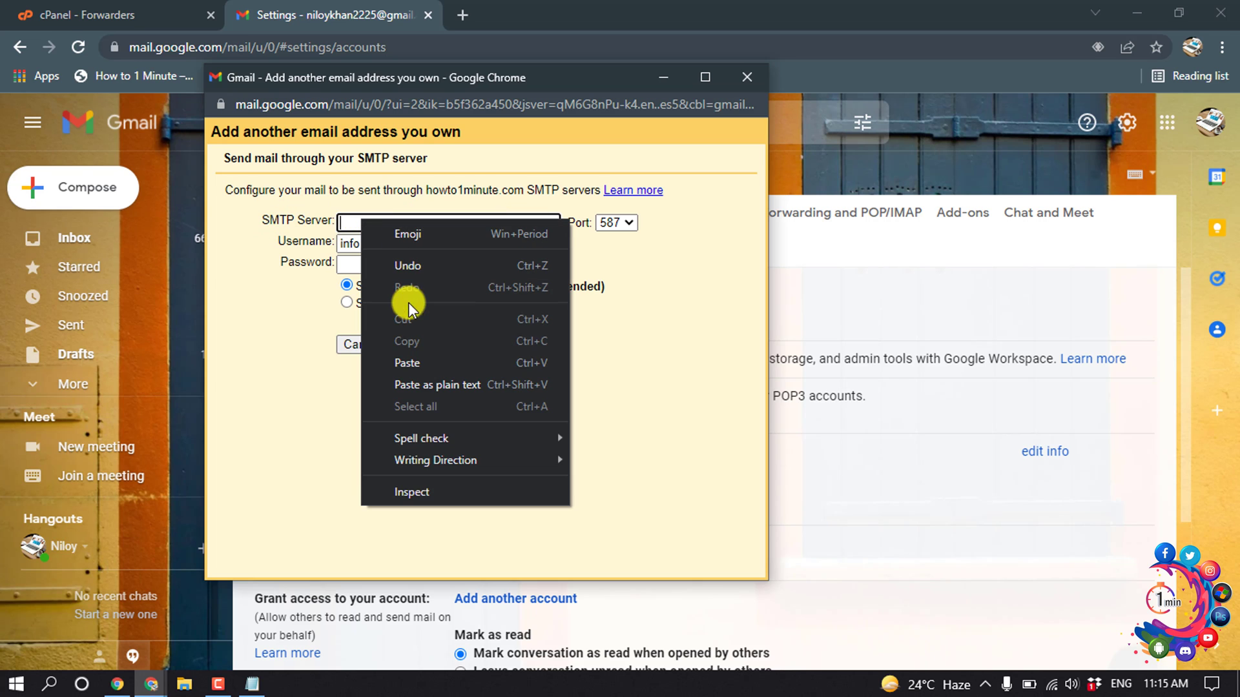
left_click(417, 358)
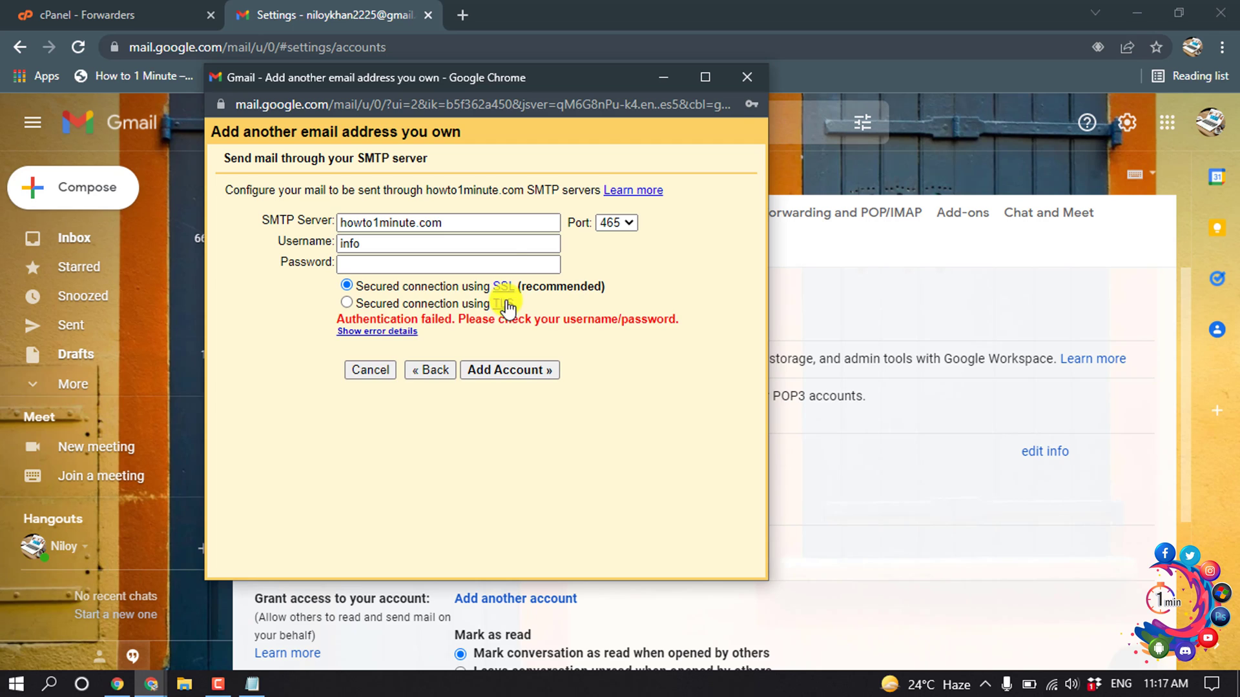
left_click(366, 244)
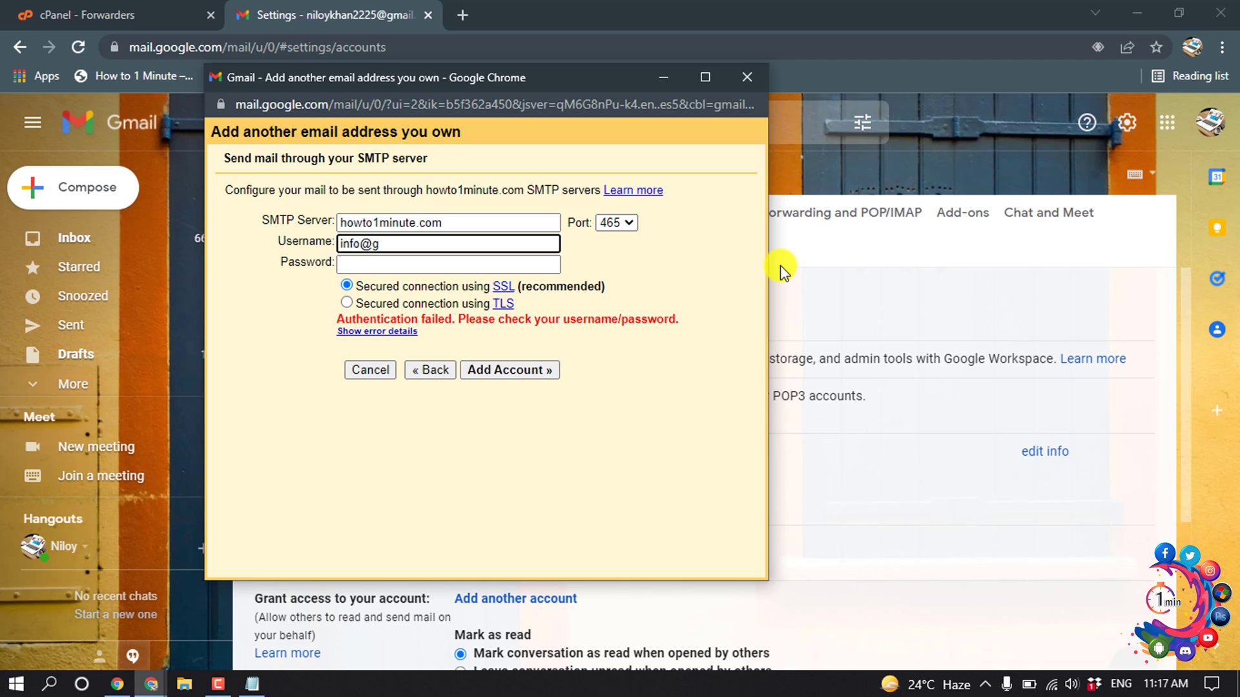
type("@howto1minute.com")
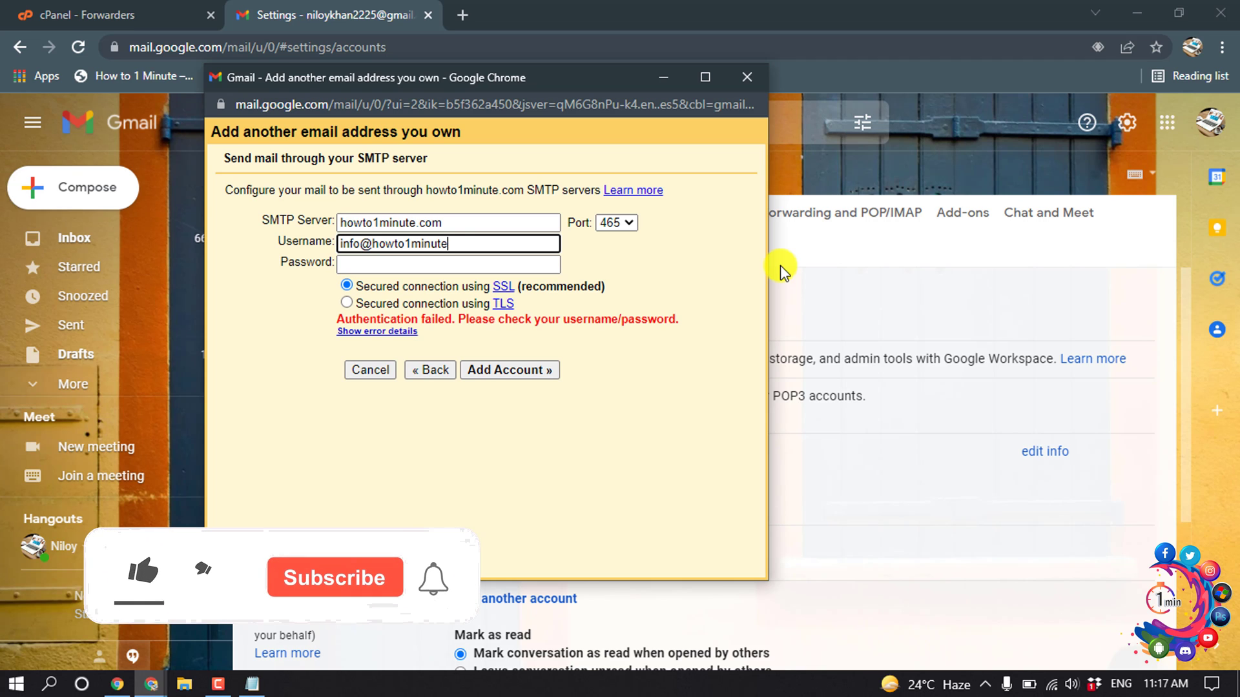
left_click(401, 266)
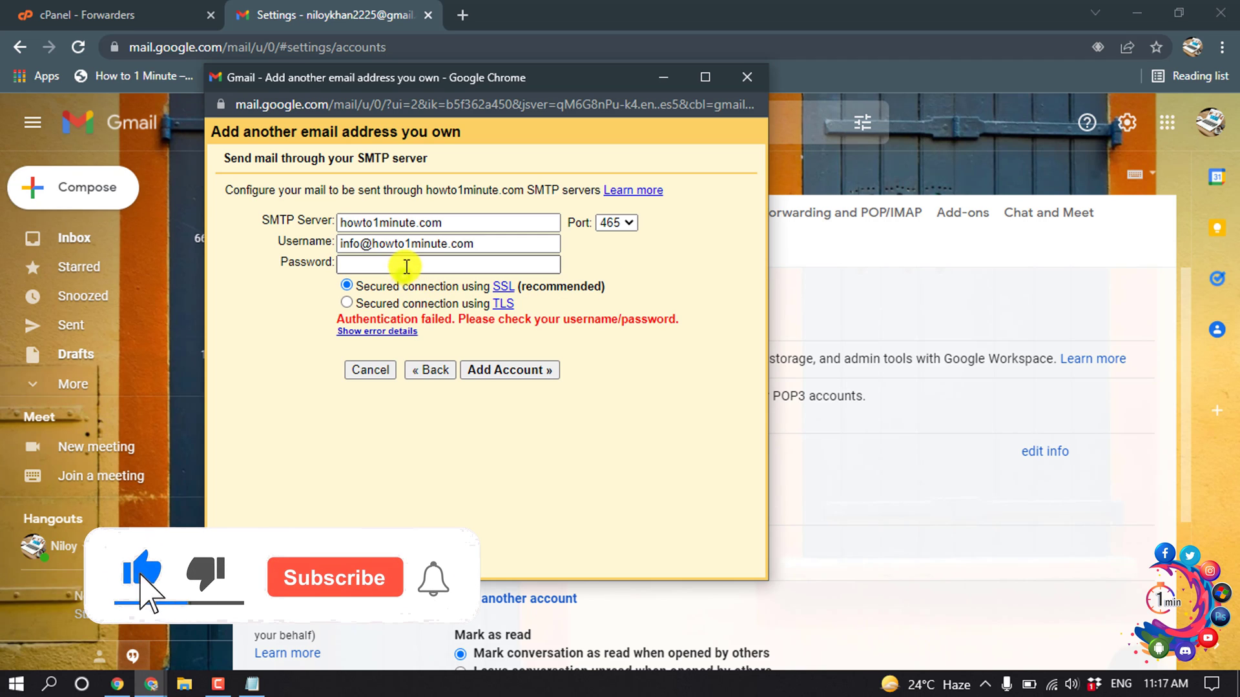
right_click(343, 264)
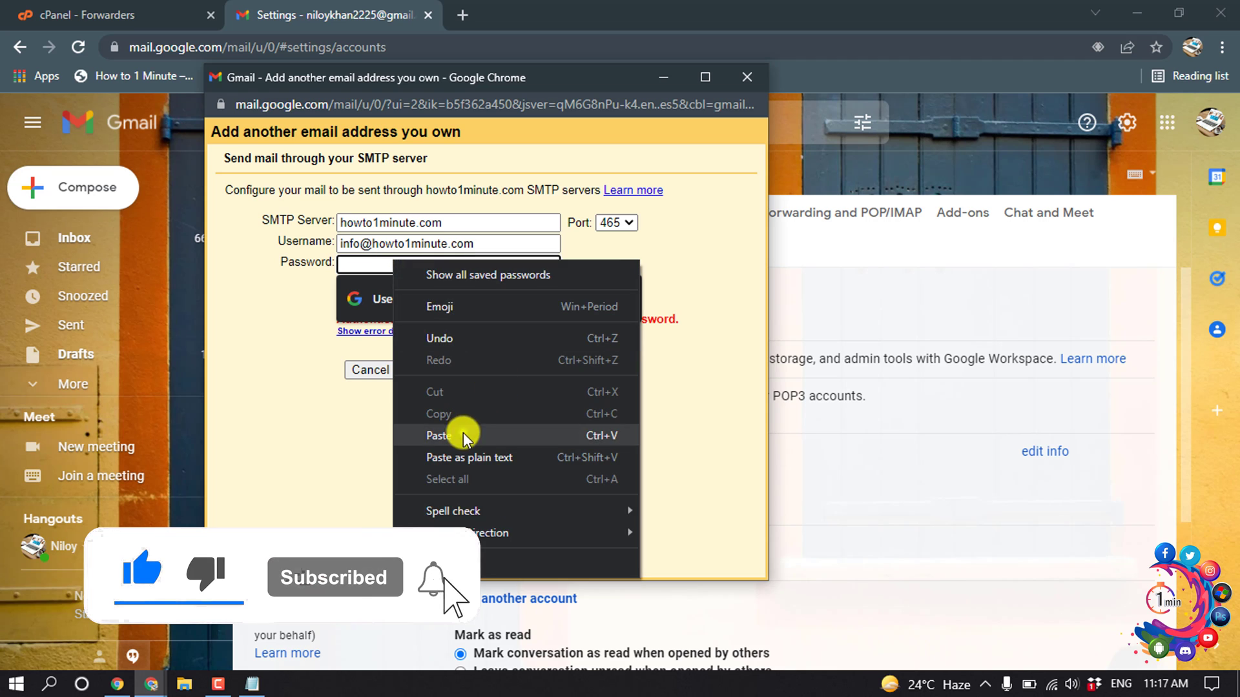
left_click(463, 433)
left_click(495, 370)
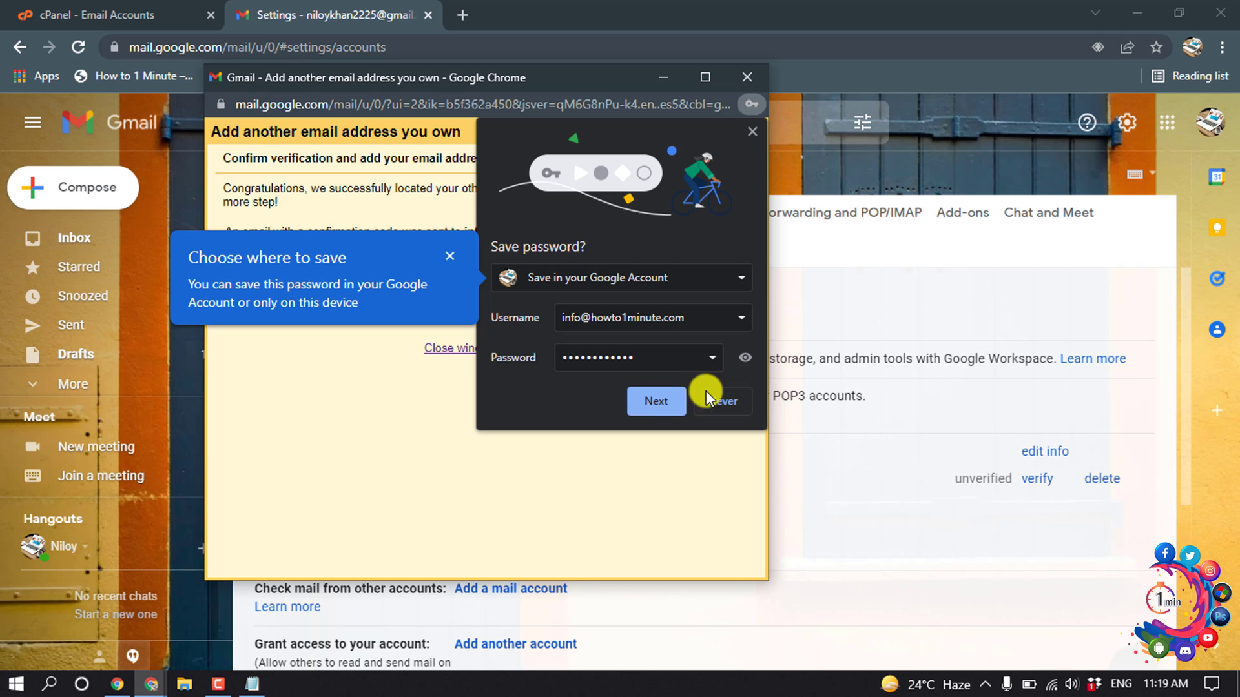
Step: Dismiss Chrome's save-password and Google Account prompts, leaving the confirmation code form
left_click(664, 405)
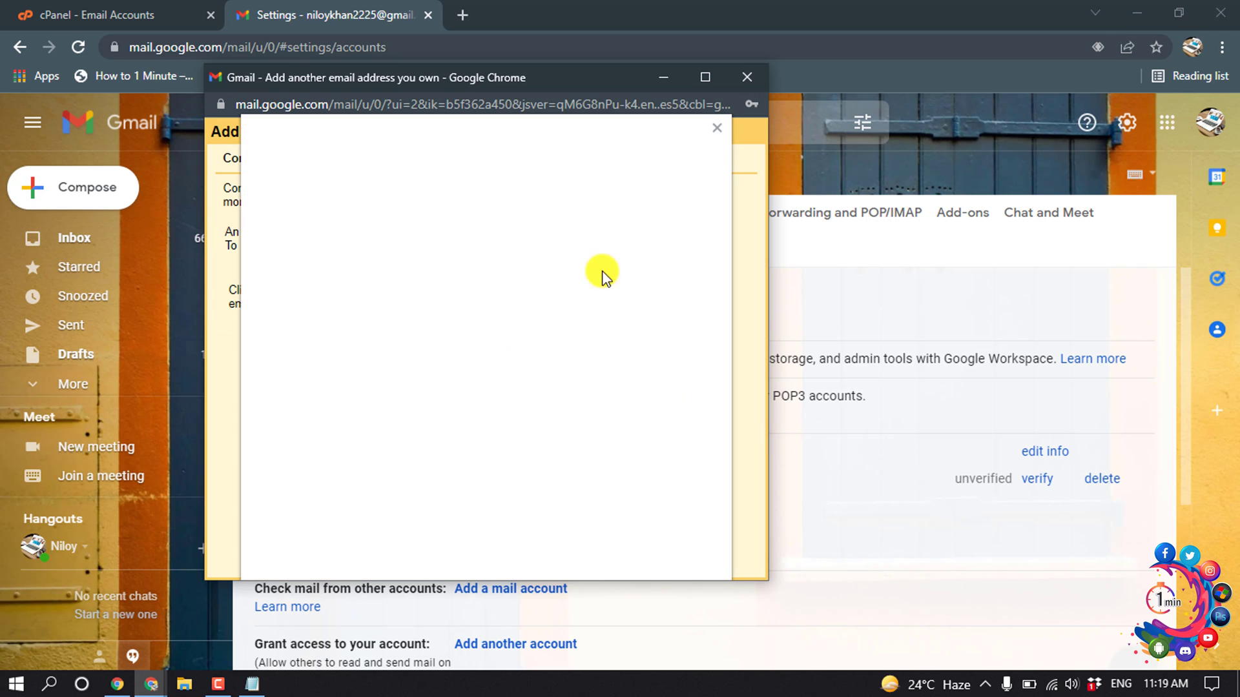
left_click(715, 127)
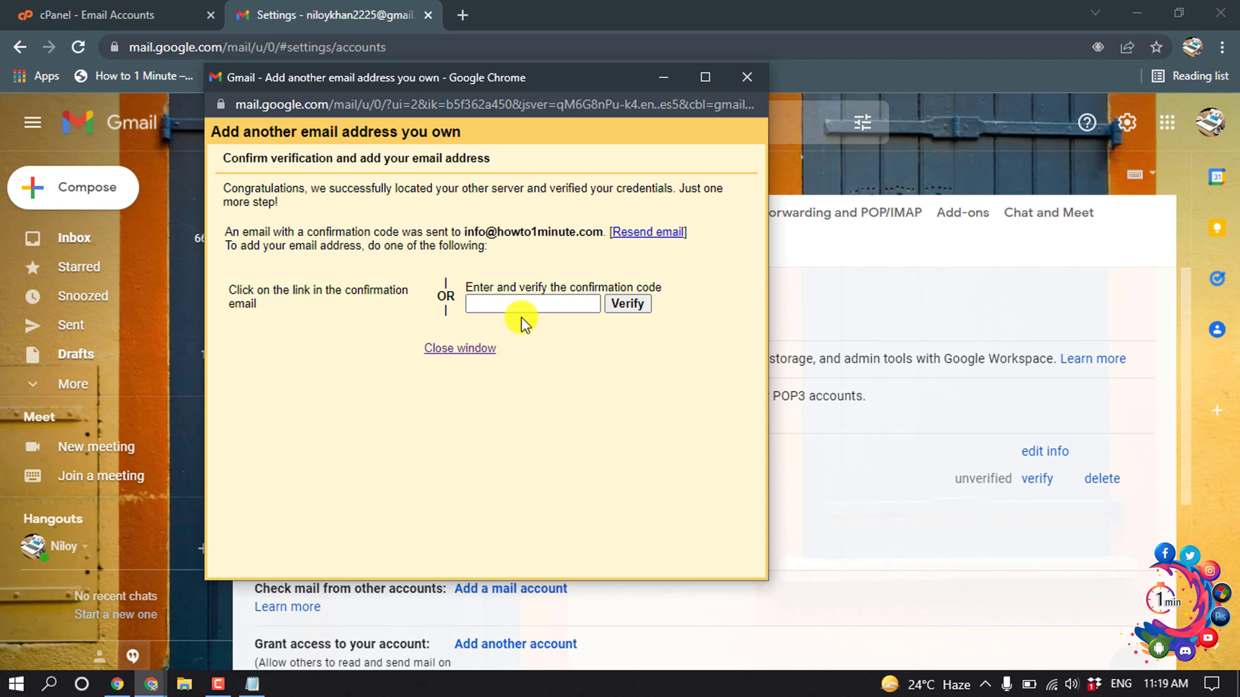
left_click(513, 304)
left_click(665, 77)
Step: Open the Gmail Confirmation email in Roundcube webmail and copy its code
left_click(97, 15)
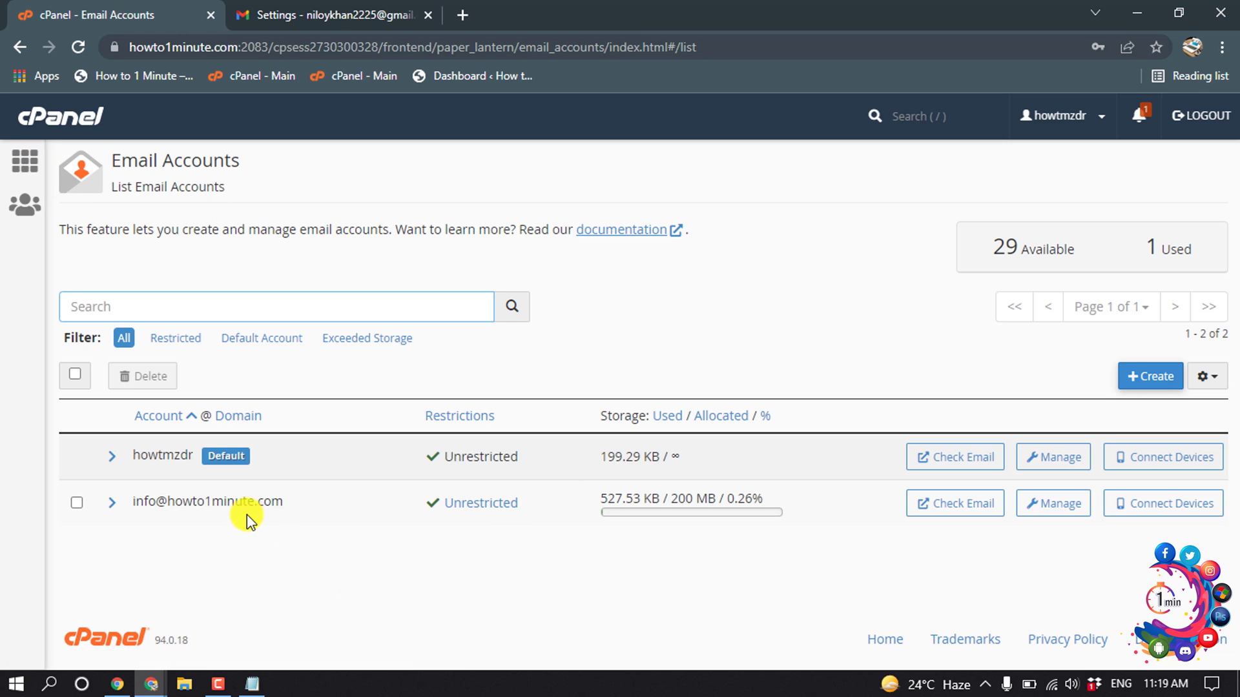
left_click(955, 508)
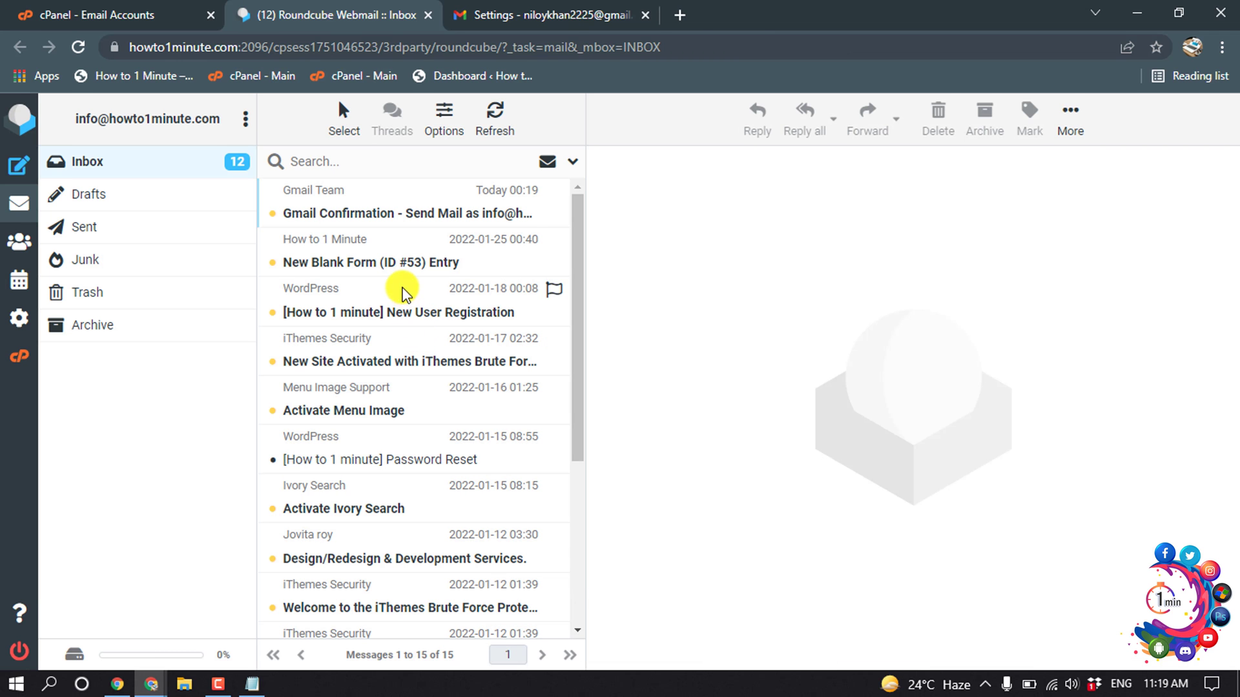
left_click(452, 218)
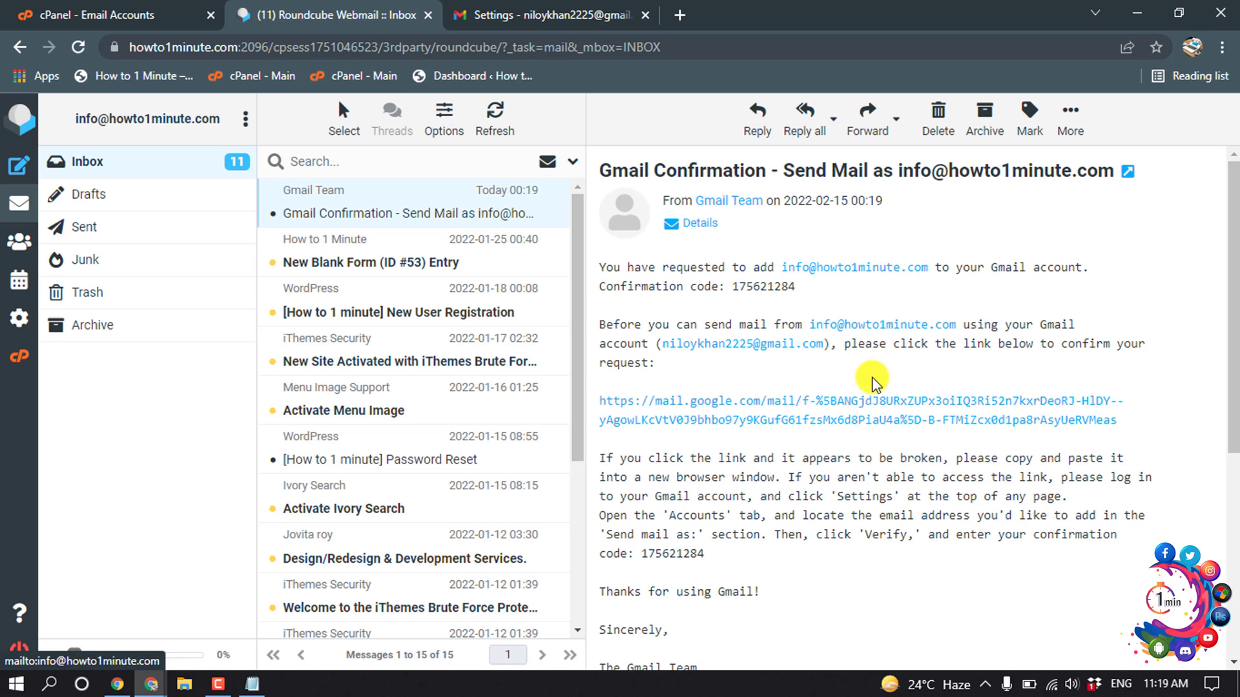
left_click_drag(794, 287, 733, 286)
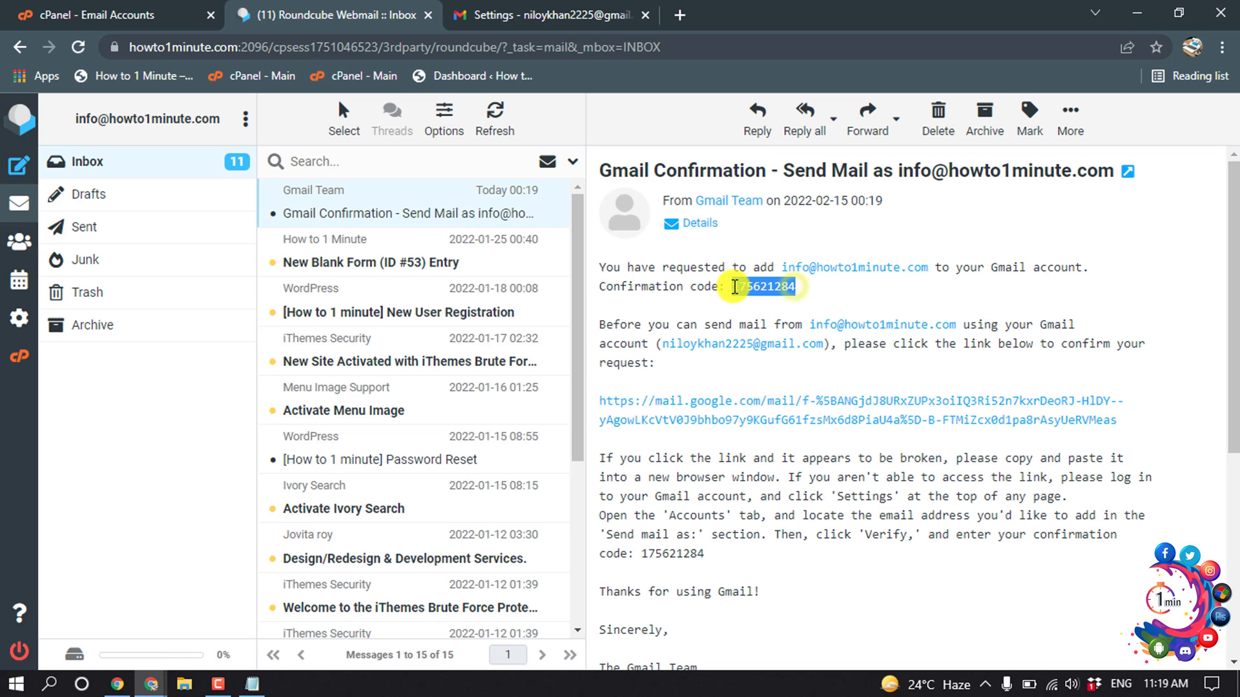
right_click(736, 288)
left_click(761, 301)
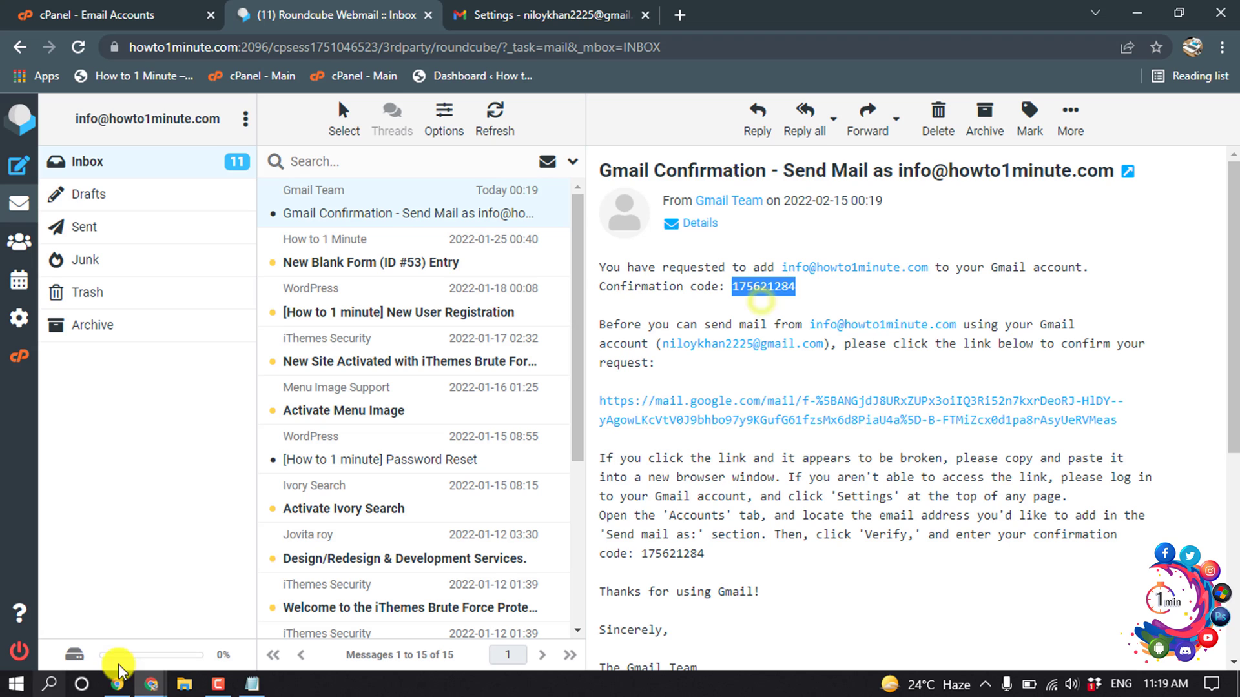
Step: Paste the confirmation code into Gmail's verification popup and verify
mouse_move(151, 684)
left_click(247, 620)
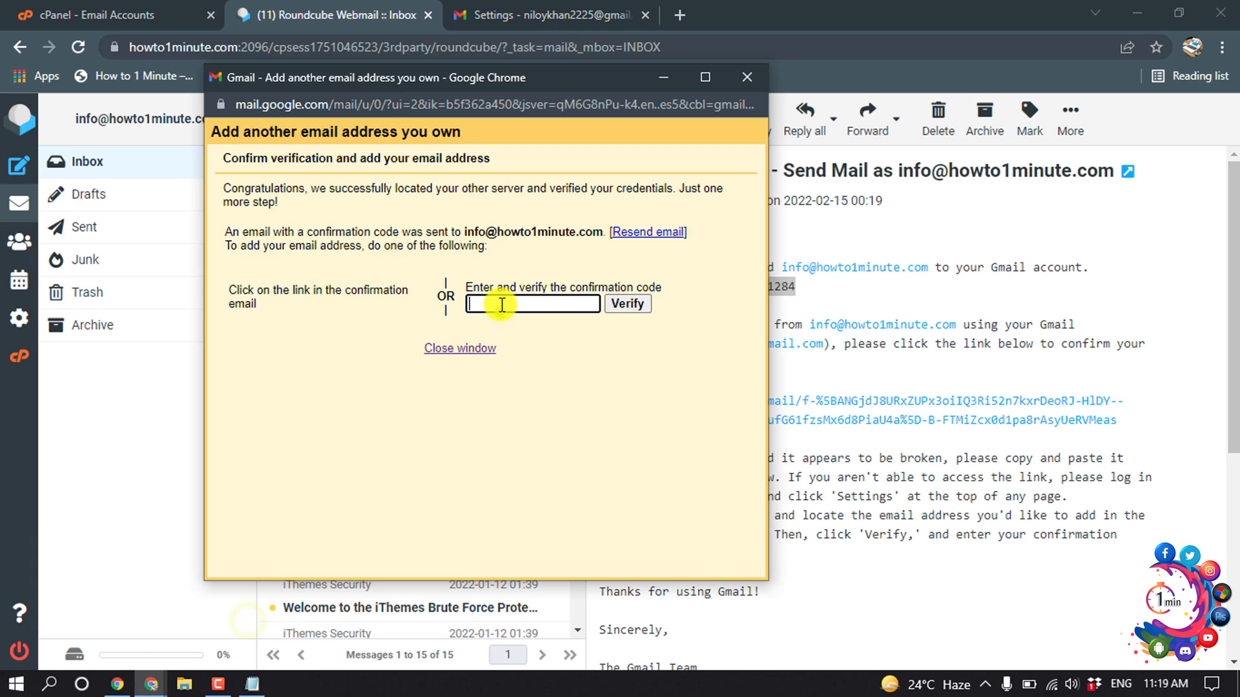
right_click(506, 303)
left_click(554, 442)
left_click(624, 306)
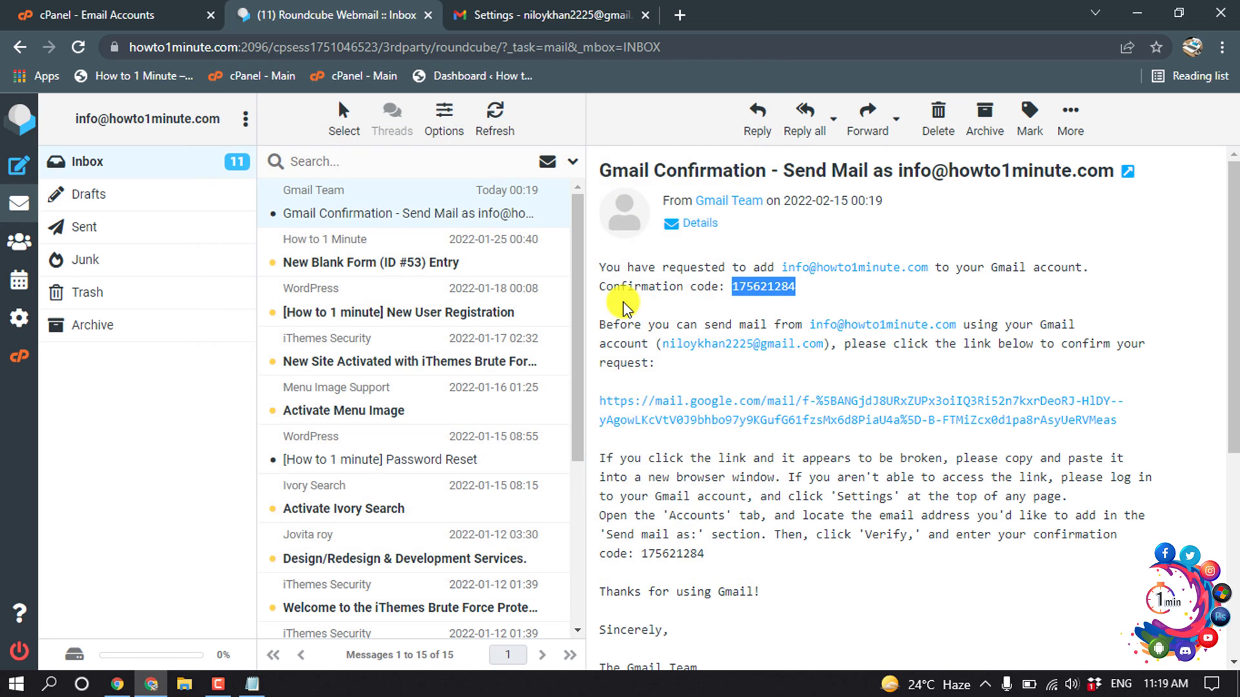
key("ctrl+Tab")
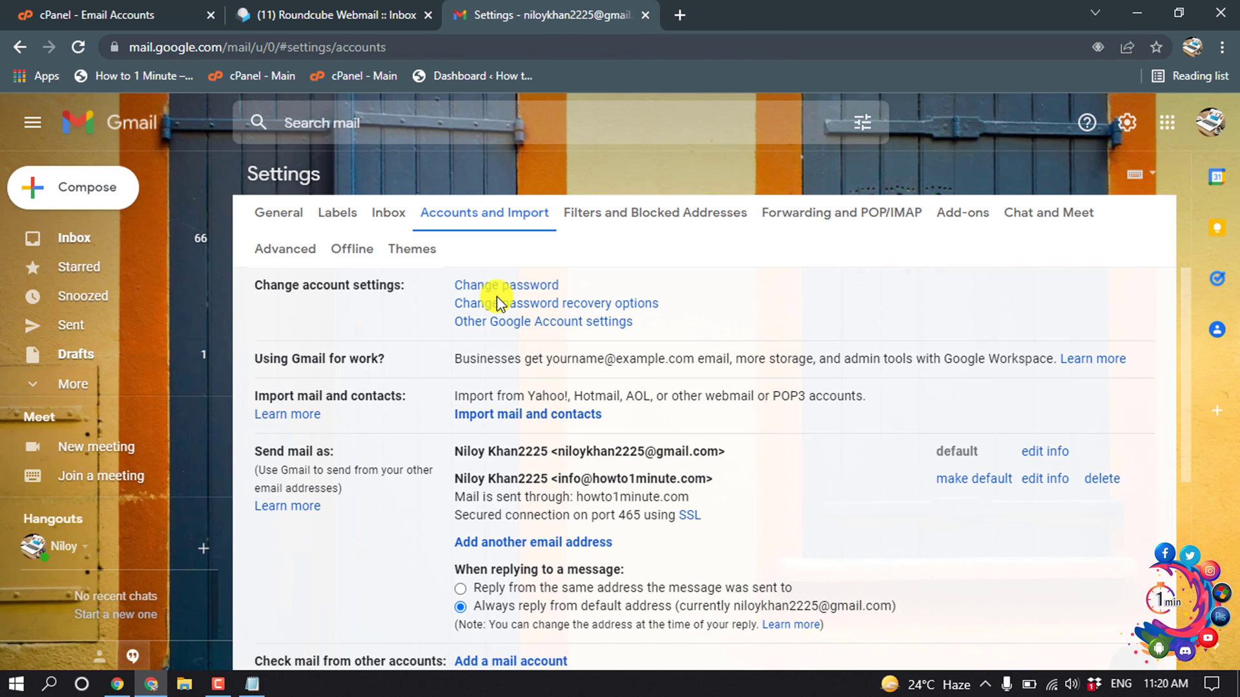